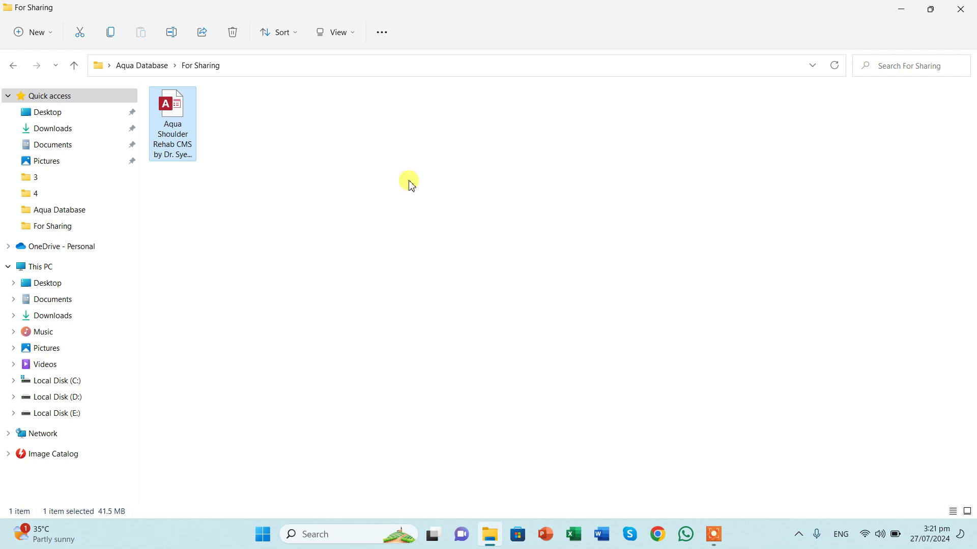
Step: Launch the Aqua Shoulder Rehab CMS .accdb file from the For Sharing folder
{"action": "double_click", "coordinate": [180, 120]}
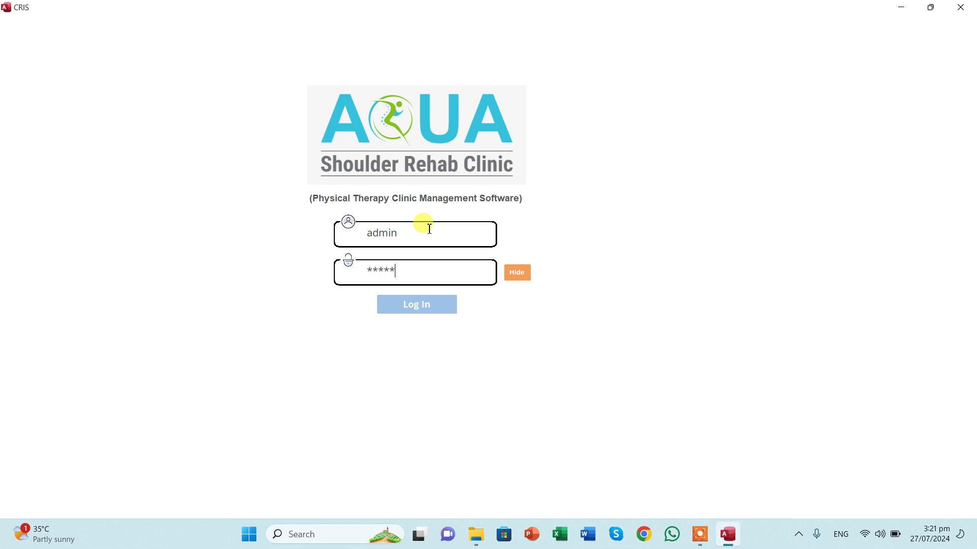
Step: Submit the admin login and start adding a new patient from Home
{"action": "left_click", "coordinate": [417, 303]}
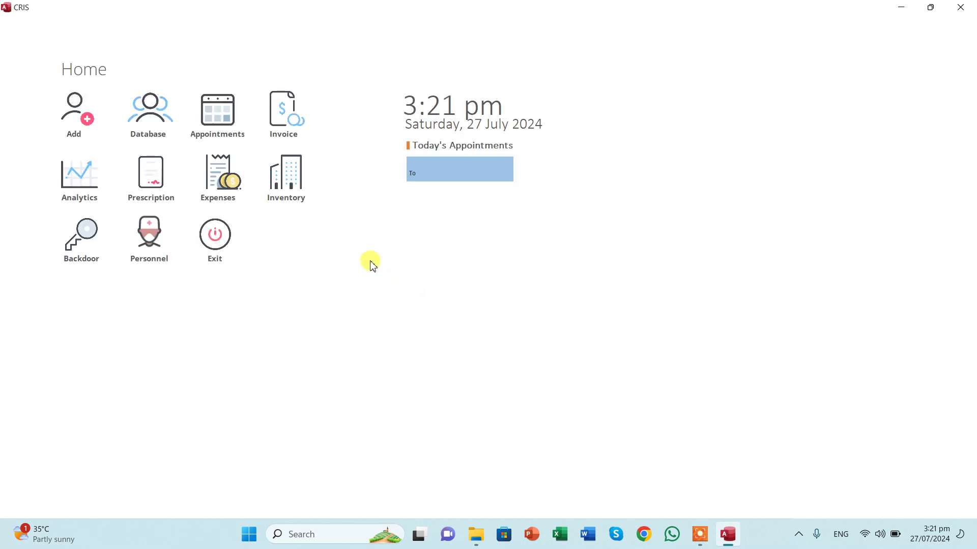
{"action": "left_click", "coordinate": [86, 124]}
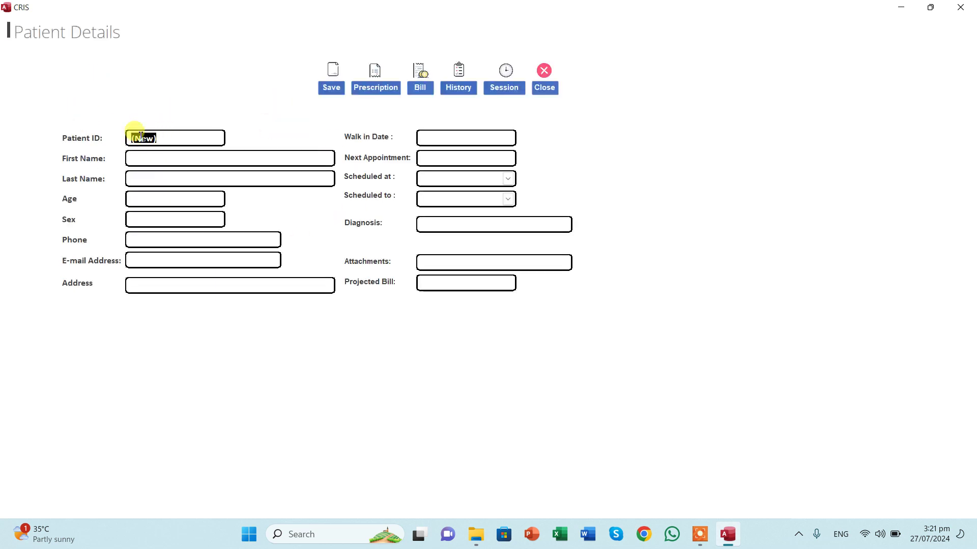
Step: Fill patient 241's name, age 38, sex Male, phone and Islamabad address
{"action": "left_click", "coordinate": [153, 157]}
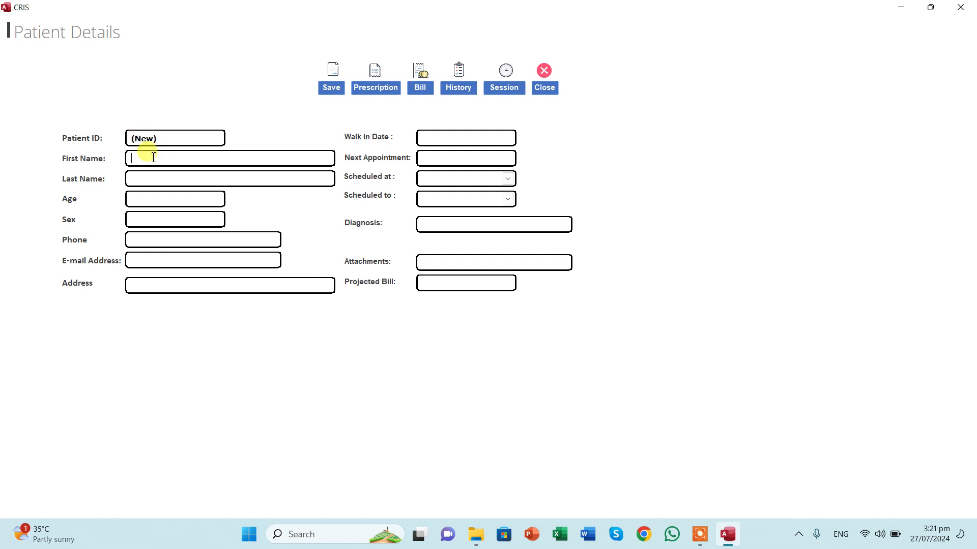
{"action": "type", "text": "Syed"}
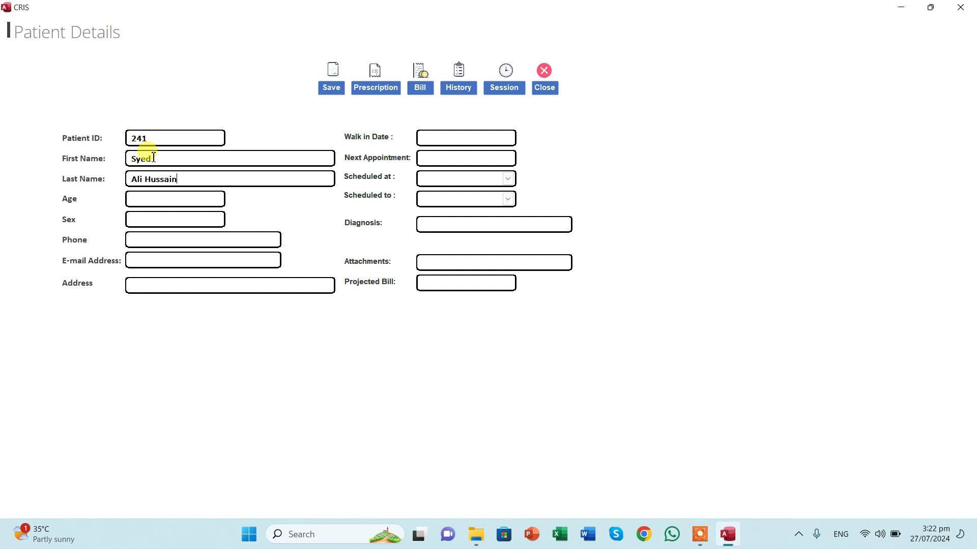
{"action": "left_click", "coordinate": [178, 200]}
{"action": "type", "text": "Male"}
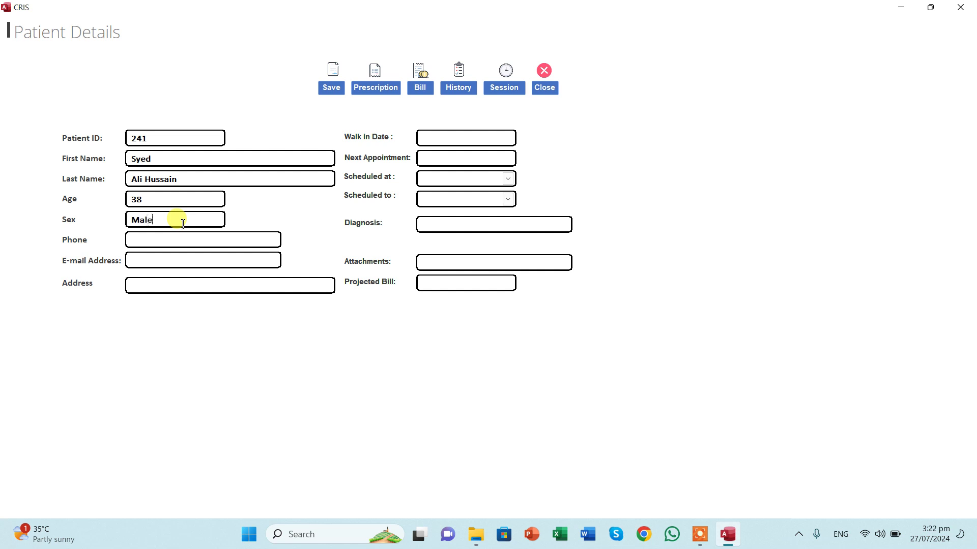
{"action": "left_click", "coordinate": [261, 240]}
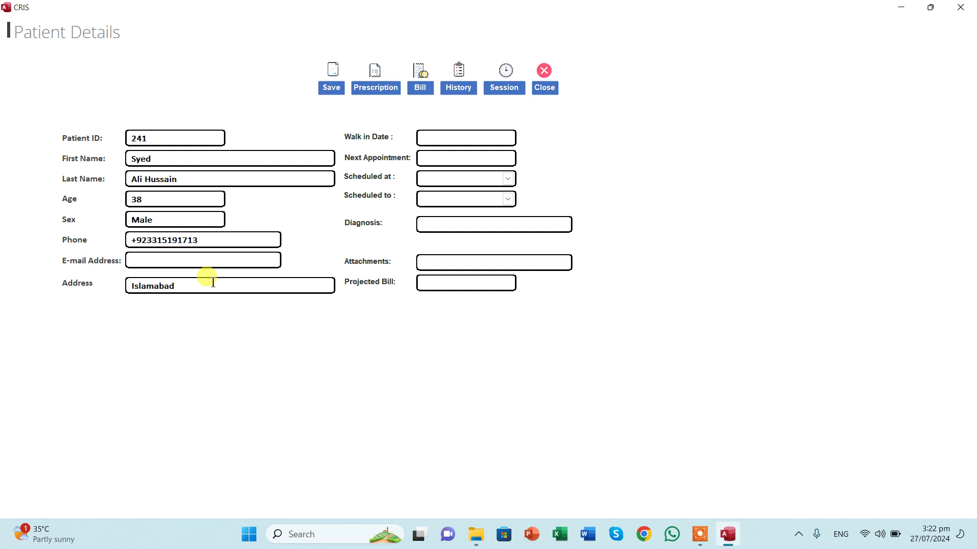
{"action": "left_click", "coordinate": [465, 136]}
Step: Set walk-in date 27/07/2024 and next appointment date 29/07/2024
{"action": "left_click", "coordinate": [523, 136]}
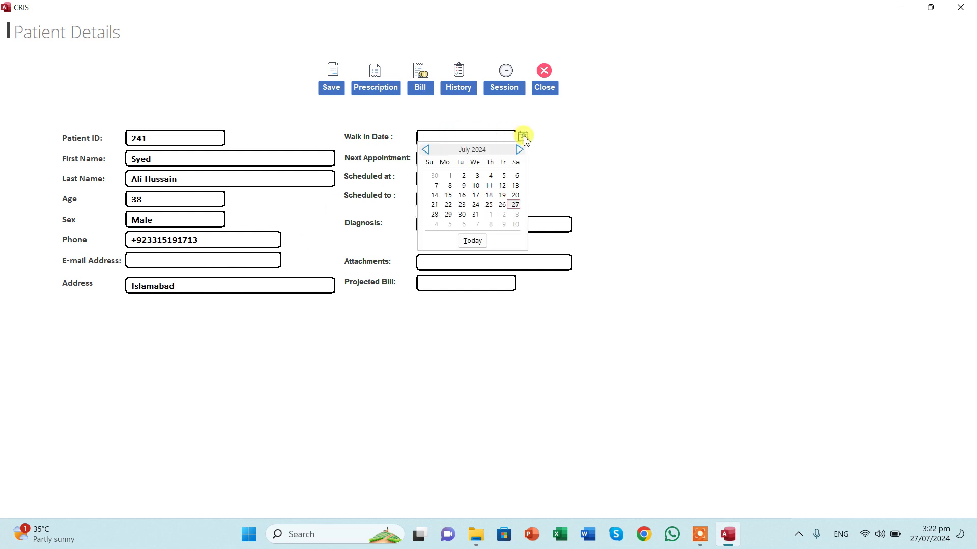
{"action": "left_click", "coordinate": [472, 241]}
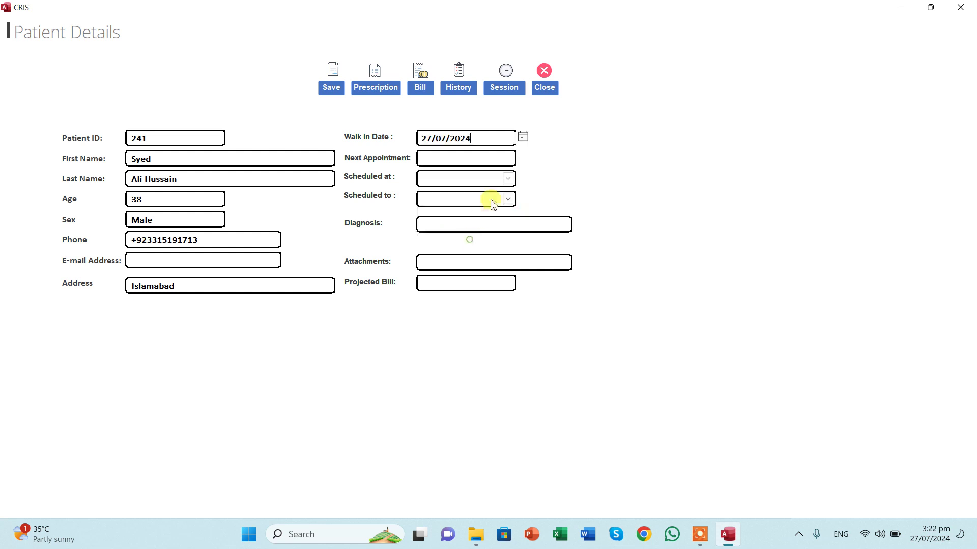
{"action": "left_click", "coordinate": [469, 159]}
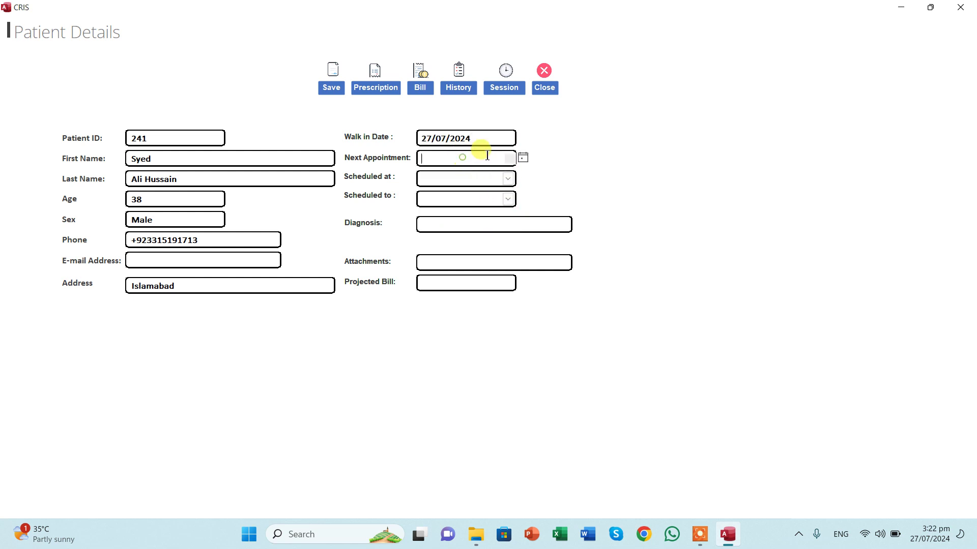
{"action": "left_click", "coordinate": [523, 157]}
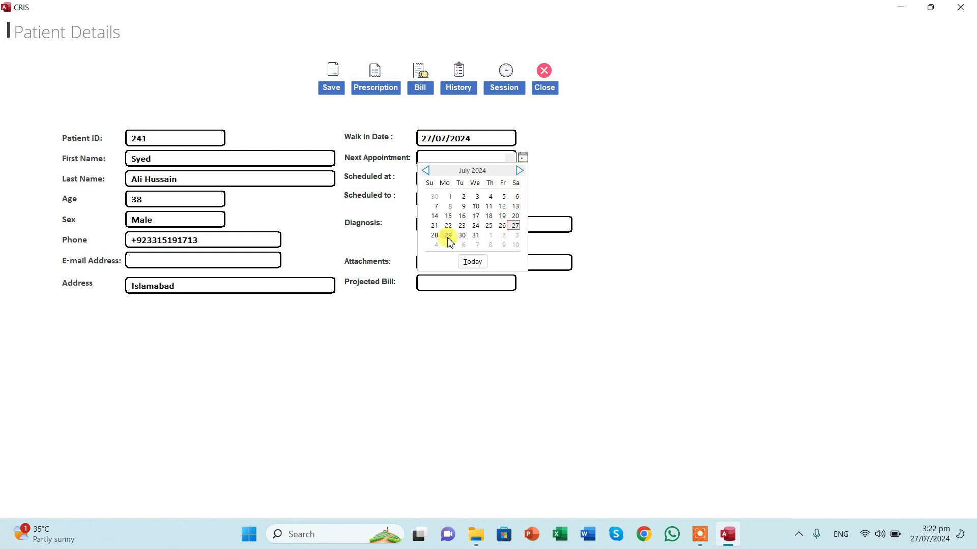
{"action": "left_click", "coordinate": [448, 235]}
Step: Book the appointment at 4:00 PM with the therapist and enter diagnosis Low Back Pain
{"action": "left_click", "coordinate": [509, 178]}
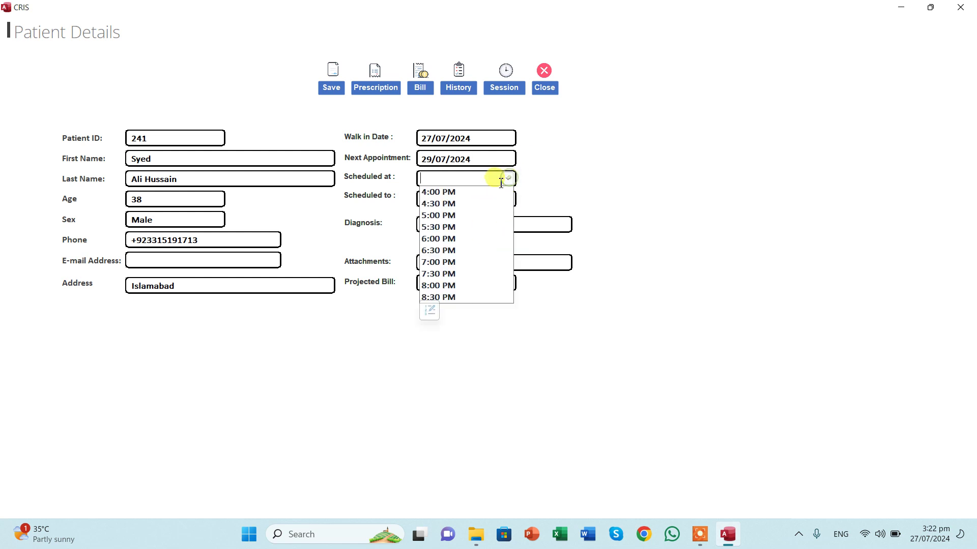
{"action": "left_click", "coordinate": [459, 191]}
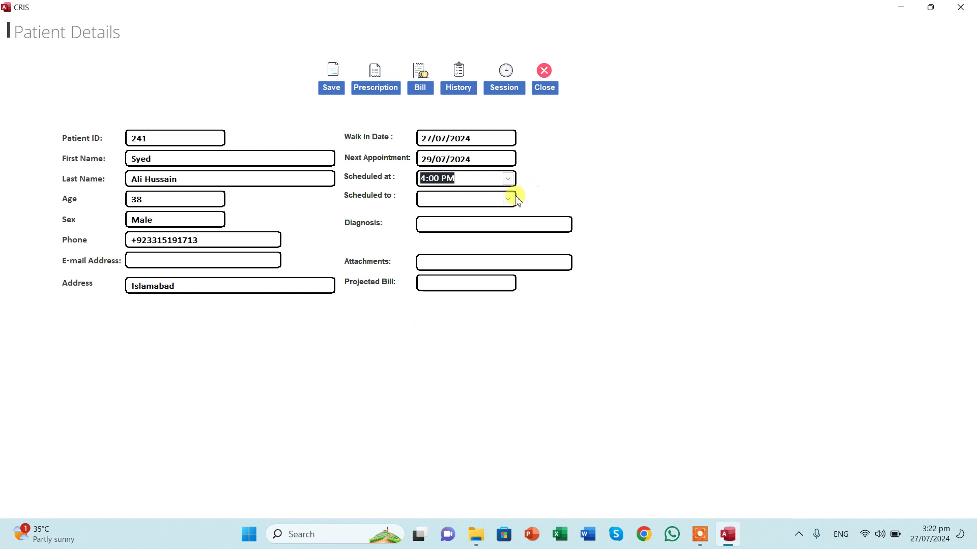
{"action": "left_click", "coordinate": [508, 199]}
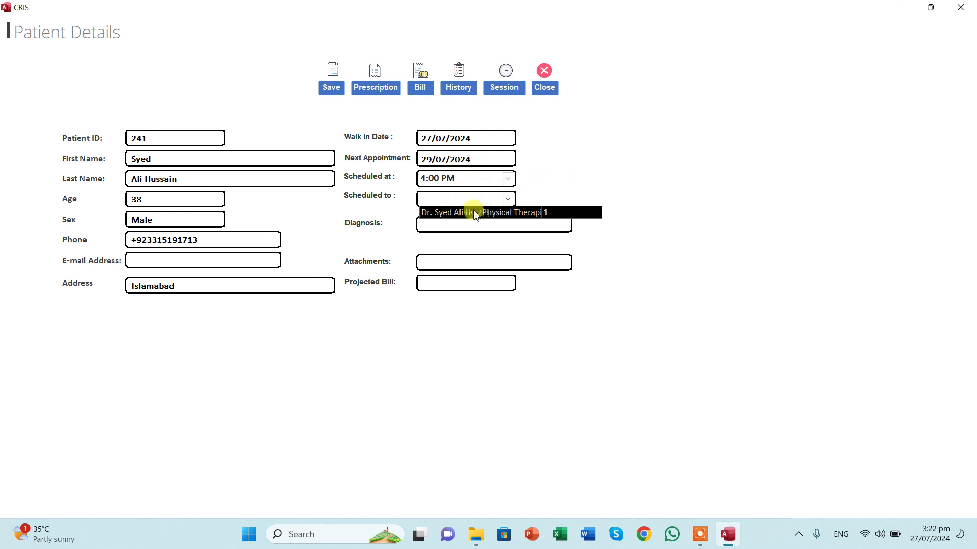
{"action": "left_click", "coordinate": [489, 212]}
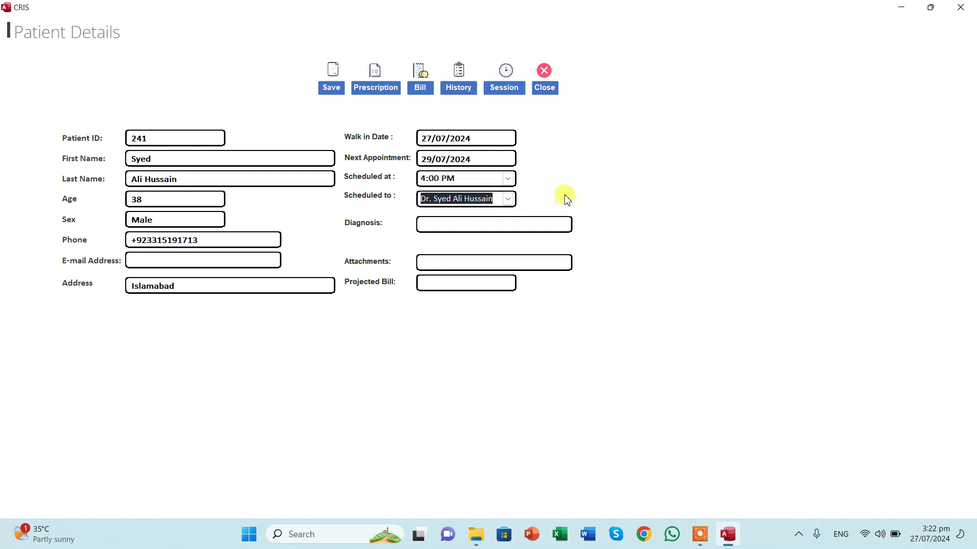
{"action": "left_click", "coordinate": [451, 223]}
{"action": "type", "text": "Low Back Pain"}
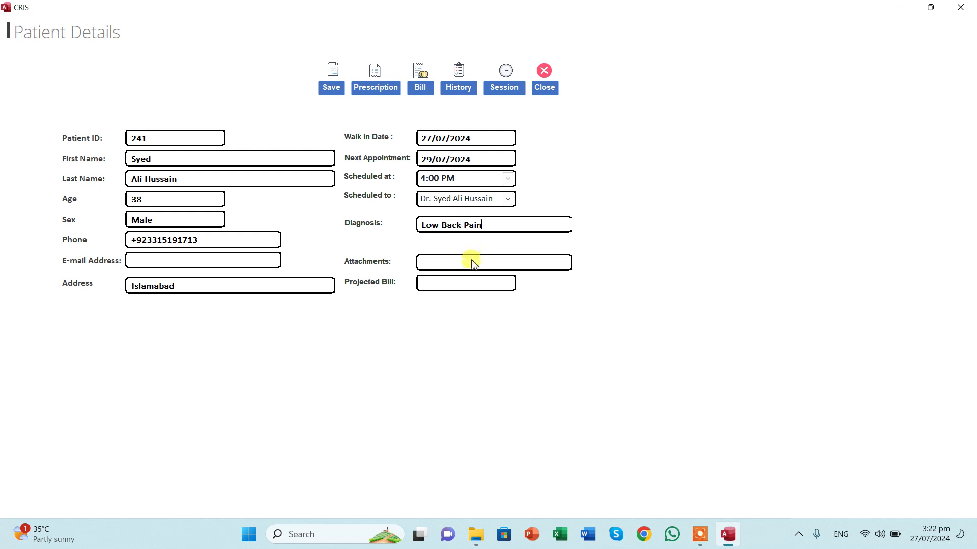
Step: Check the patient's attachments and close the manager without adding a file
{"action": "left_click", "coordinate": [471, 262]}
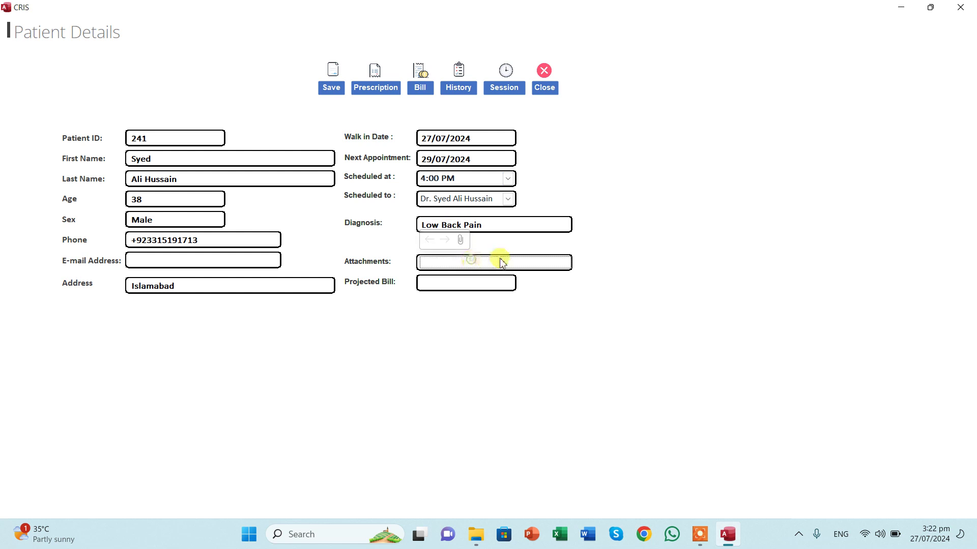
{"action": "left_click", "coordinate": [461, 241]}
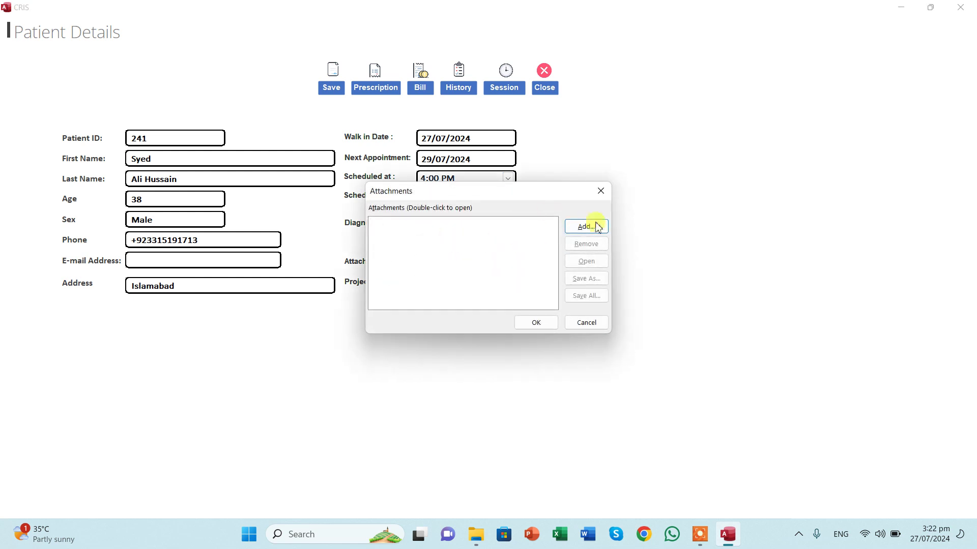
{"action": "left_click", "coordinate": [586, 323]}
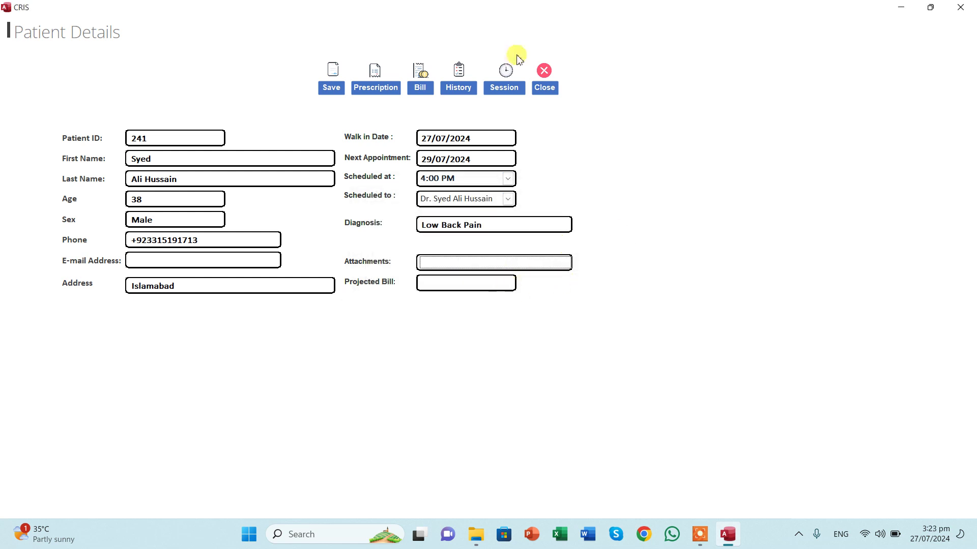
Step: Enter a 5000 projected bill and save the patient record to the database
{"action": "left_click", "coordinate": [456, 285]}
{"action": "type", "text": "5000"}
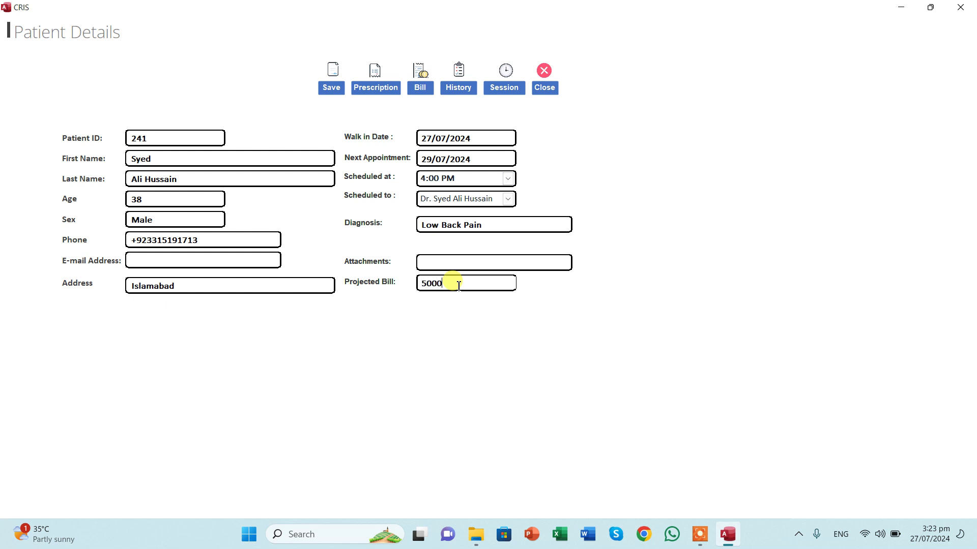
{"action": "left_click", "coordinate": [332, 84]}
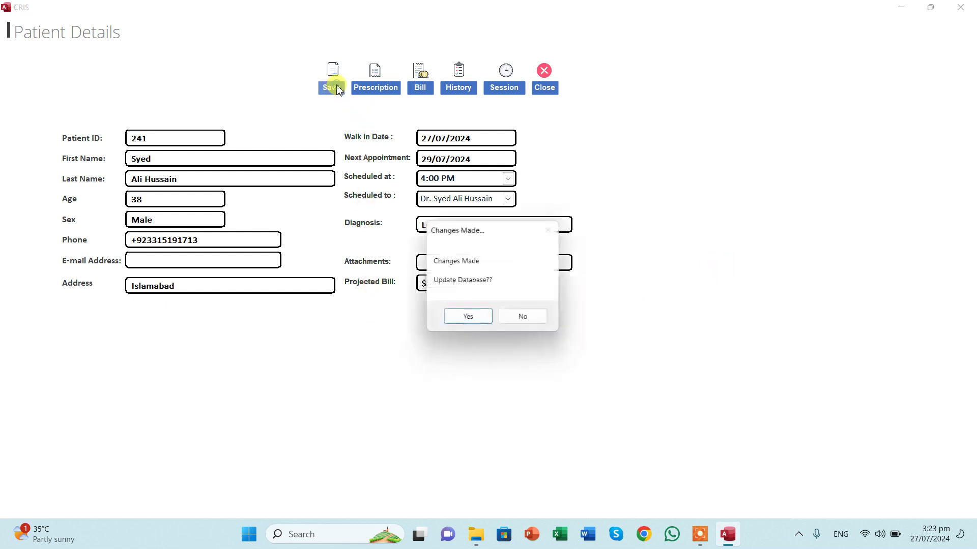
{"action": "left_click", "coordinate": [468, 317]}
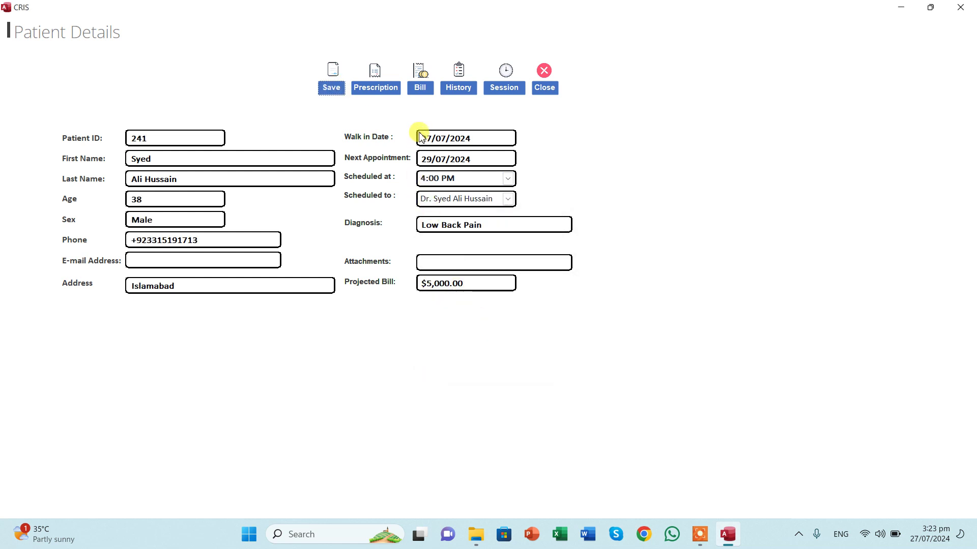
Step: Start a therapy session for patient 241 dated today
{"action": "left_click", "coordinate": [504, 76]}
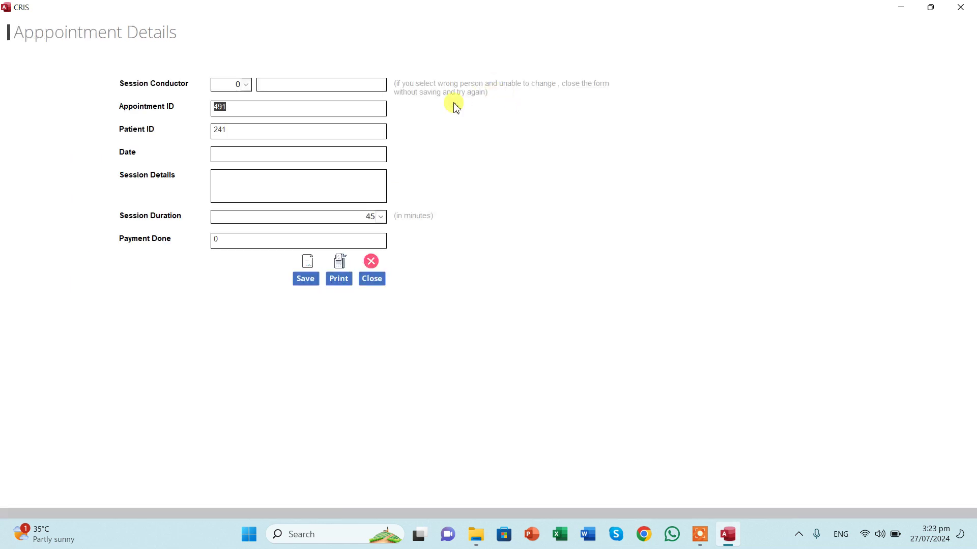
{"action": "left_click", "coordinate": [246, 153]}
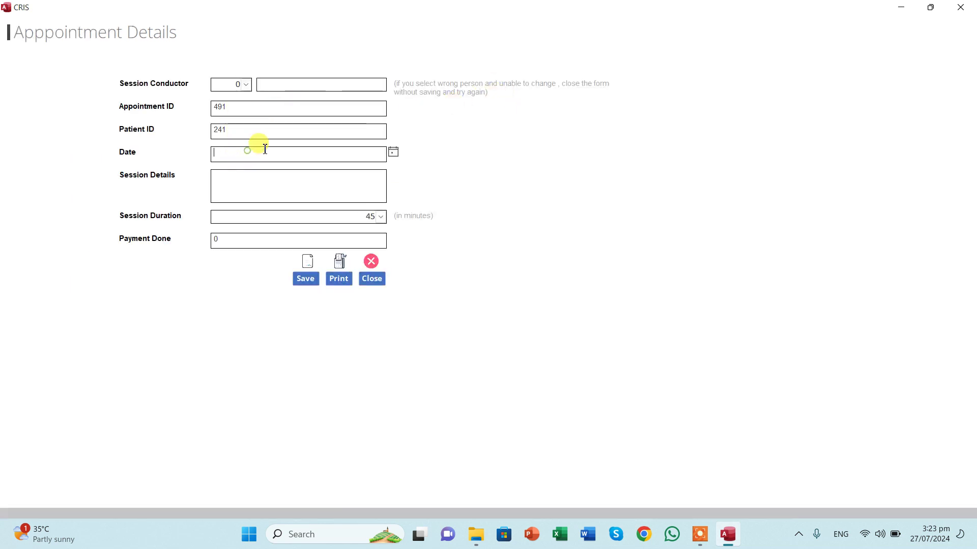
{"action": "left_click", "coordinate": [393, 153]}
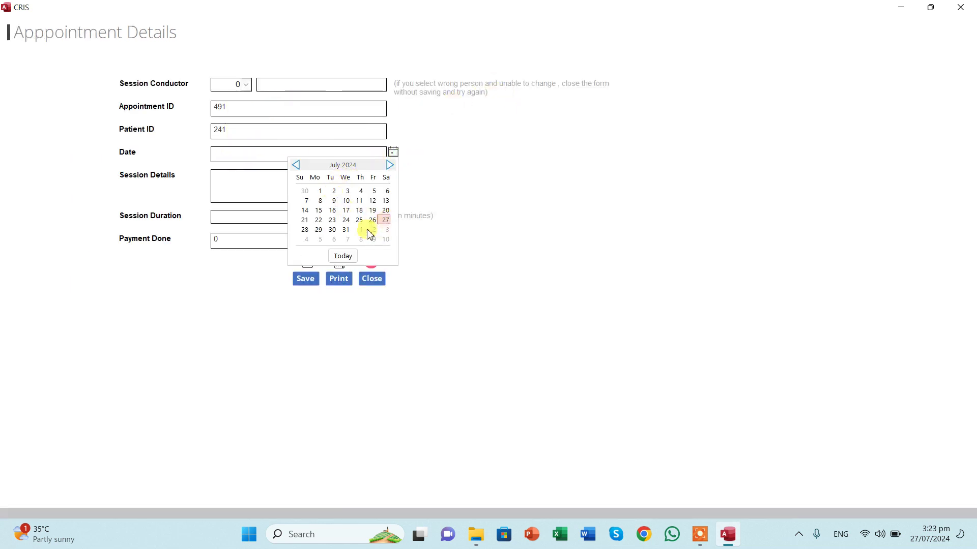
{"action": "left_click", "coordinate": [343, 255]}
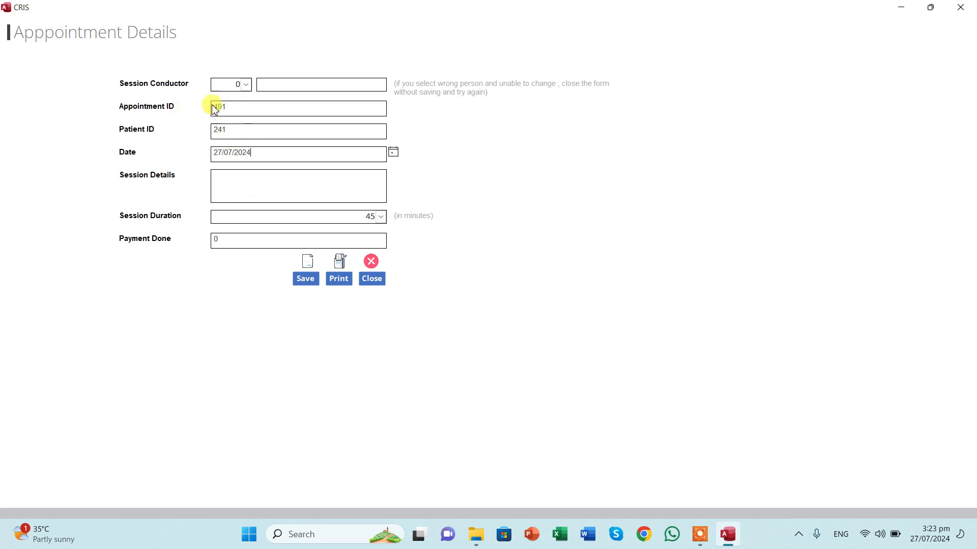
Step: Assign the doctor, enter Physical Therapy, 45 minutes and 5000 paid, then save
{"action": "left_click", "coordinate": [245, 84]}
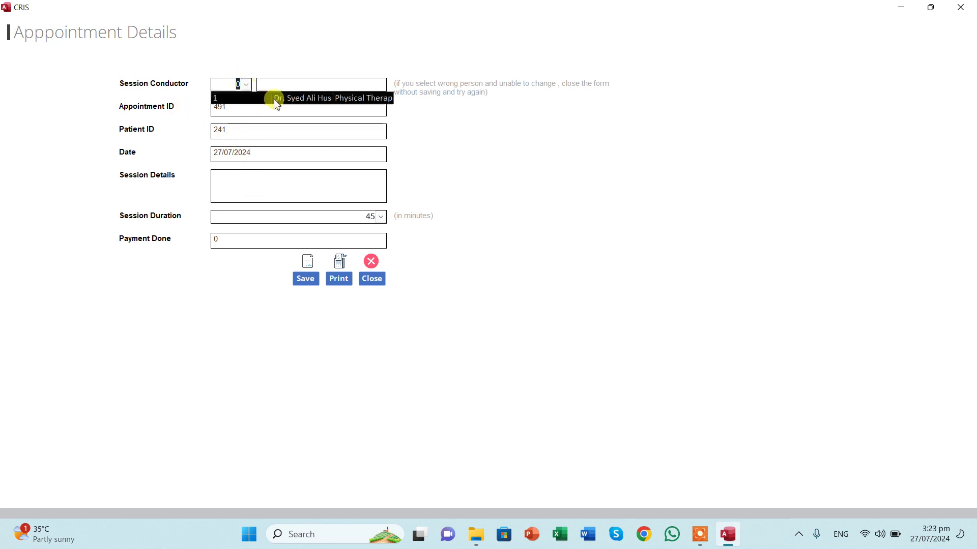
{"action": "left_click", "coordinate": [290, 98]}
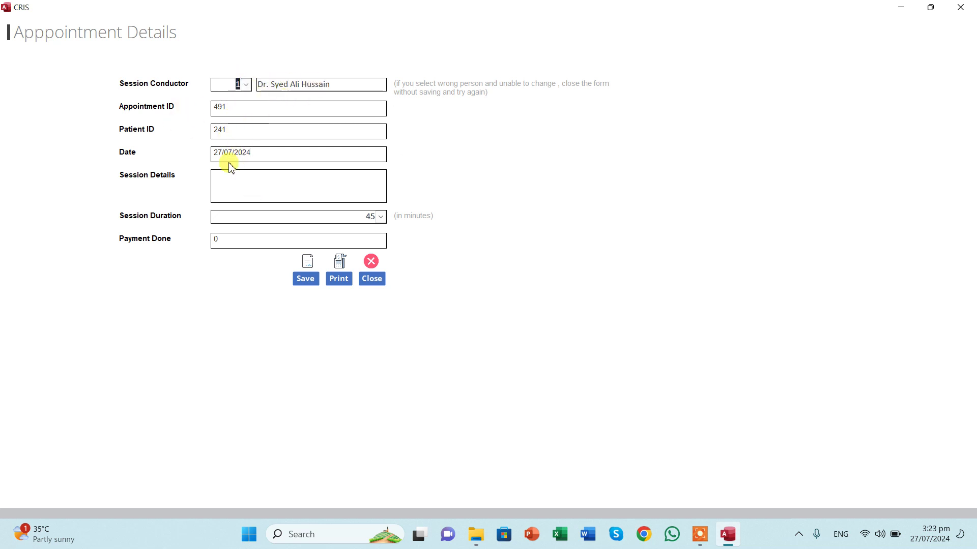
{"action": "left_click", "coordinate": [240, 187]}
{"action": "type", "text": "Physical Therapt"}
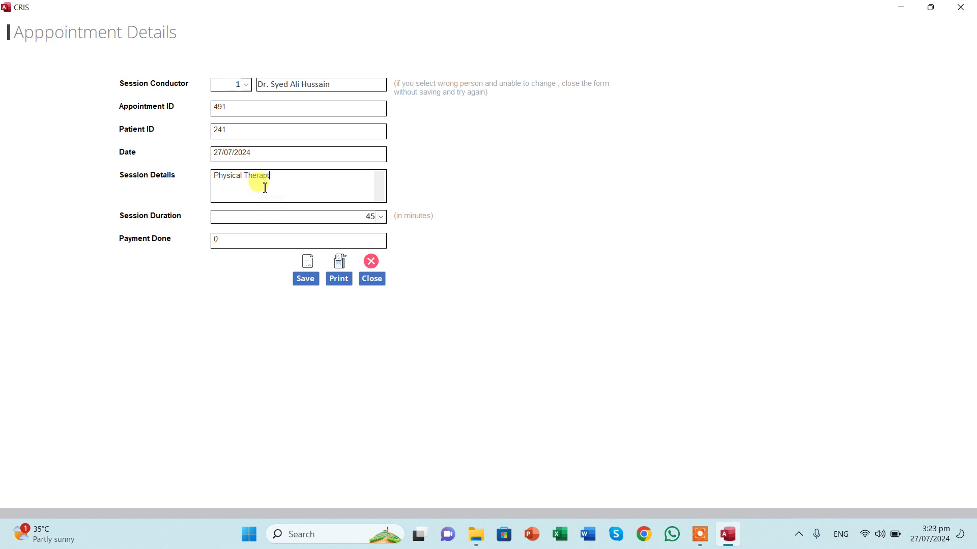
{"action": "key", "text": "BackSpace"}
{"action": "type", "text": "y"}
{"action": "left_click", "coordinate": [381, 215]}
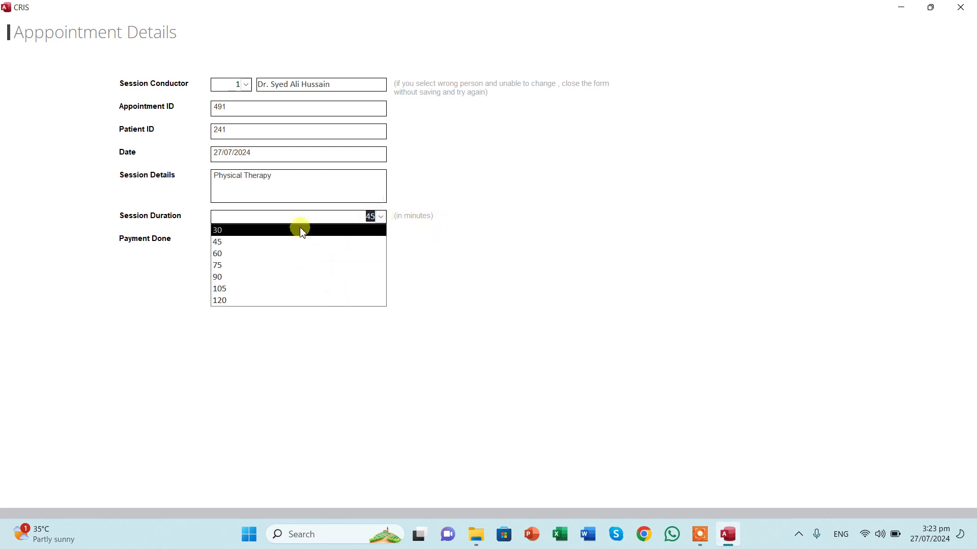
{"action": "left_click", "coordinate": [291, 243]}
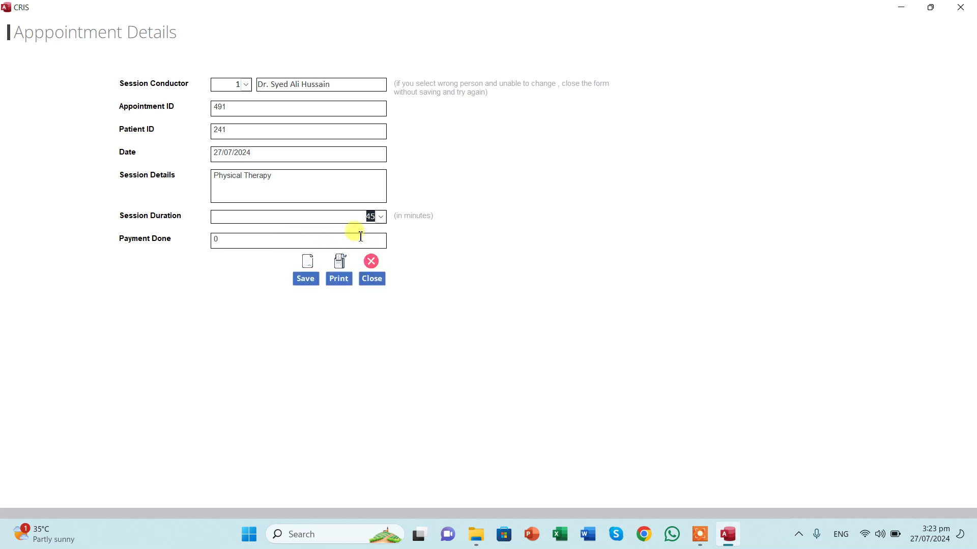
{"action": "left_click", "coordinate": [256, 241]}
{"action": "type", "text": "5000"}
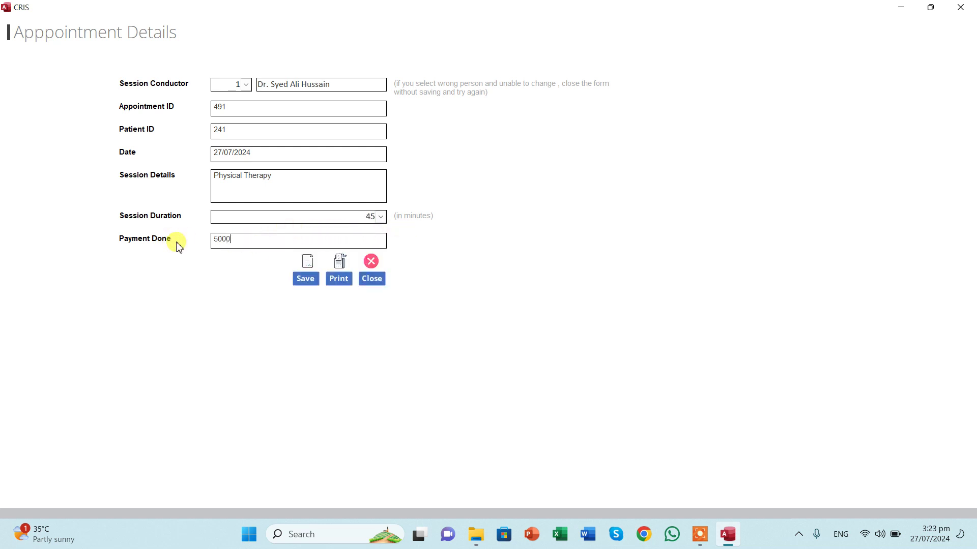
{"action": "left_click", "coordinate": [306, 278]}
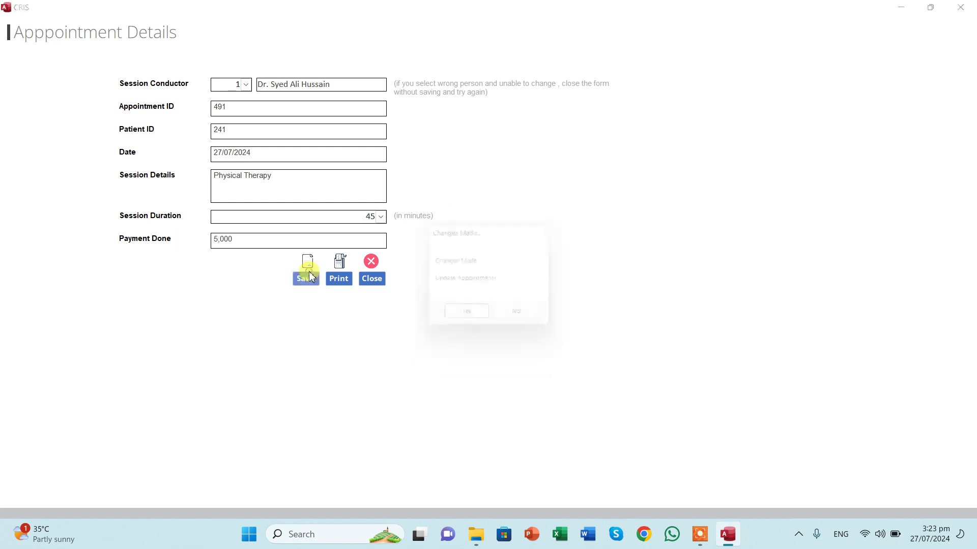
Step: Confirm the update, preview appointment 491's 5,000 cash receipt, and close back to Patient Details
{"action": "left_click", "coordinate": [468, 318]}
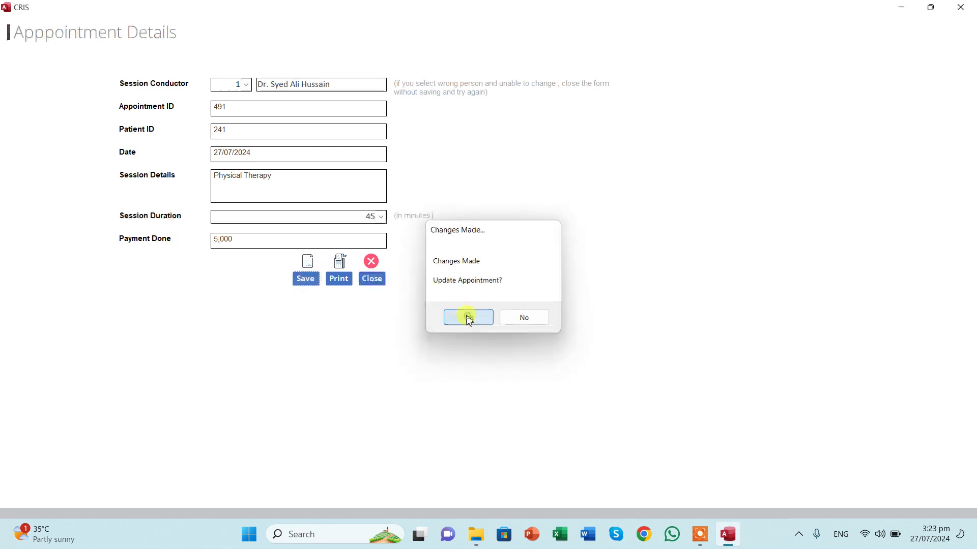
{"action": "left_click", "coordinate": [338, 271]}
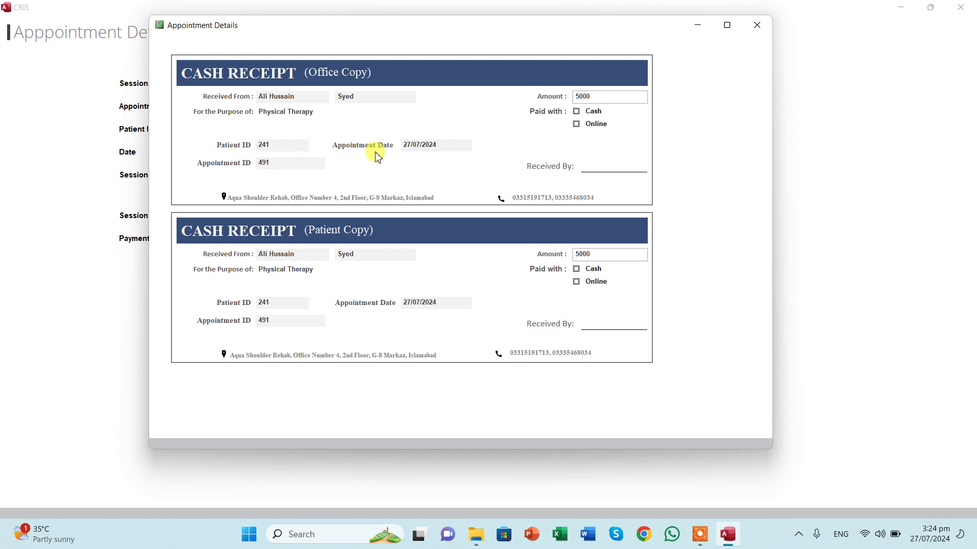
{"action": "left_click", "coordinate": [577, 111]}
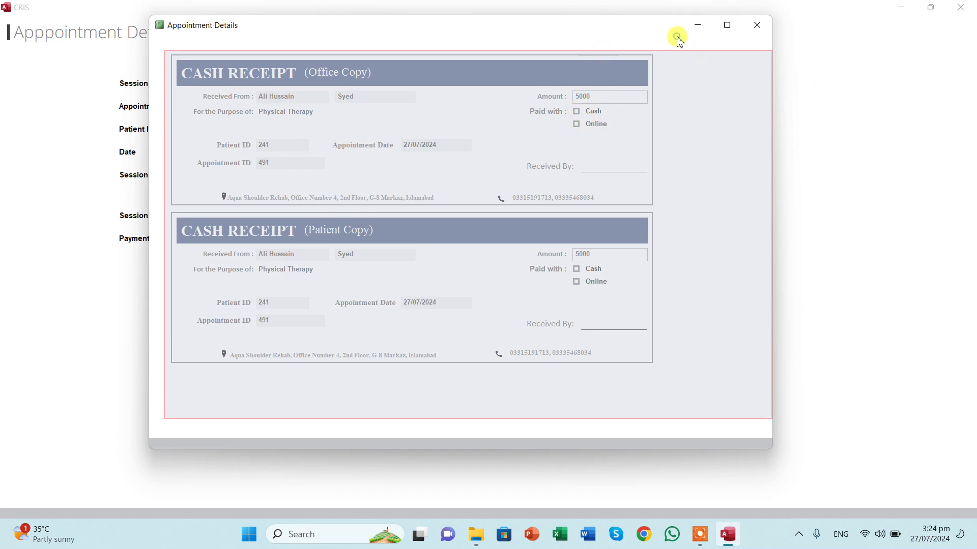
{"action": "left_click", "coordinate": [653, 121]}
{"action": "left_click", "coordinate": [757, 25]}
{"action": "left_click", "coordinate": [372, 279]}
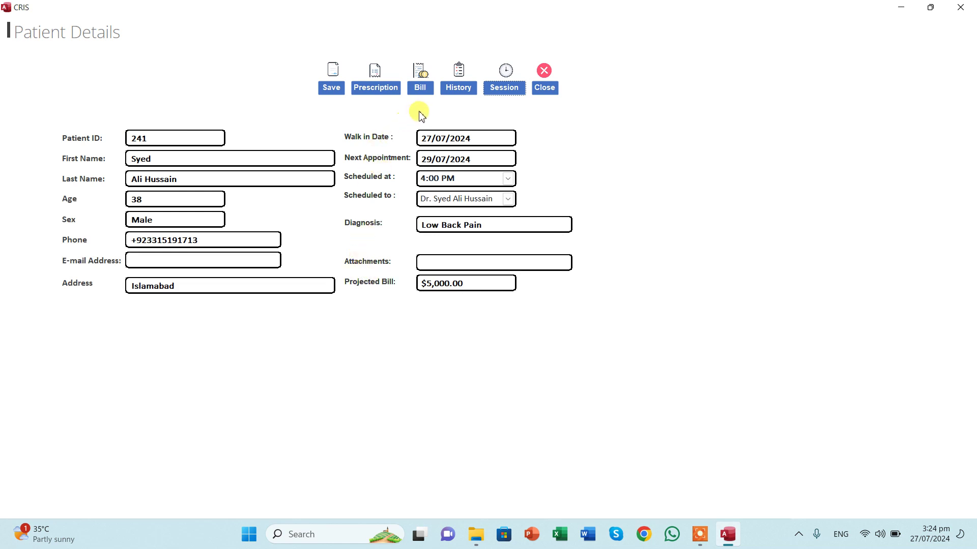
Step: Check patient 241's history, return Home, and list patients 241 and 240 under Invoice
{"action": "left_click", "coordinate": [458, 76]}
{"action": "scroll", "coordinate": [305, 153], "scroll_direction": "down", "scroll_amount": 5}
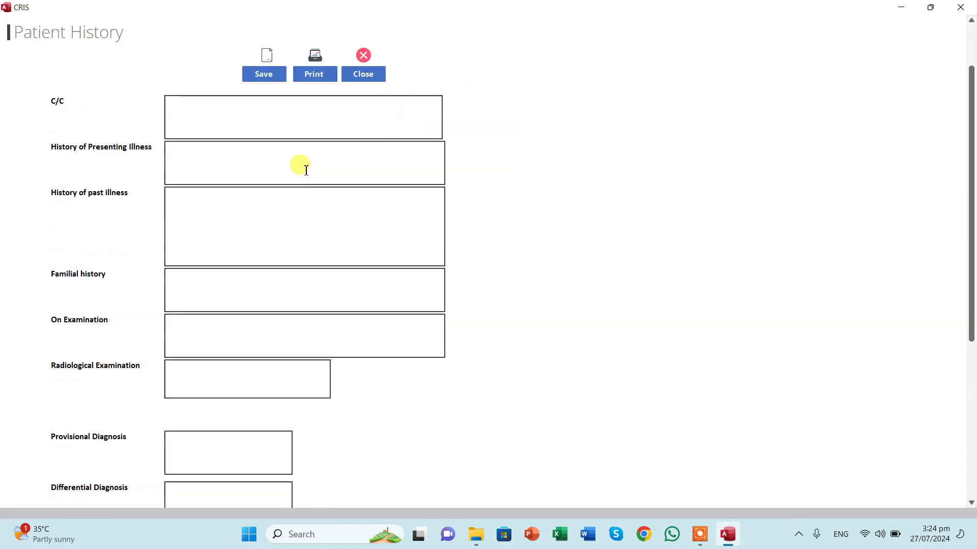
{"action": "scroll", "coordinate": [306, 191], "scroll_direction": "down", "scroll_amount": 3}
{"action": "scroll", "coordinate": [309, 222], "scroll_direction": "up", "scroll_amount": 8}
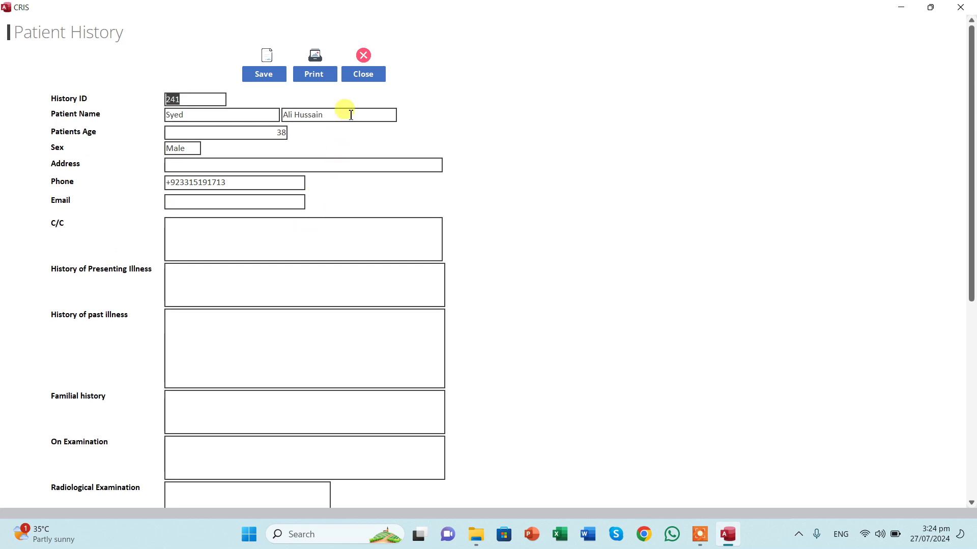
{"action": "left_click", "coordinate": [363, 74]}
{"action": "left_click", "coordinate": [543, 82]}
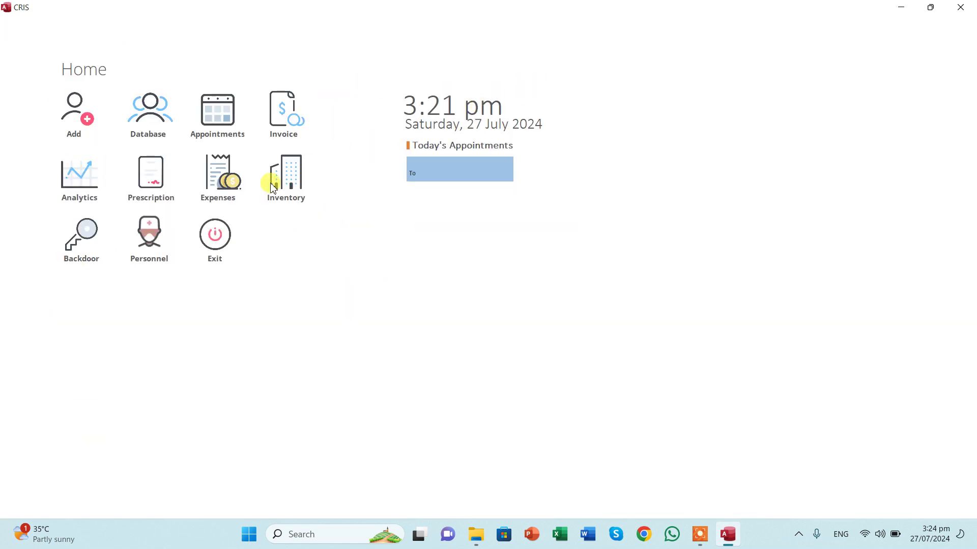
{"action": "left_click", "coordinate": [286, 122]}
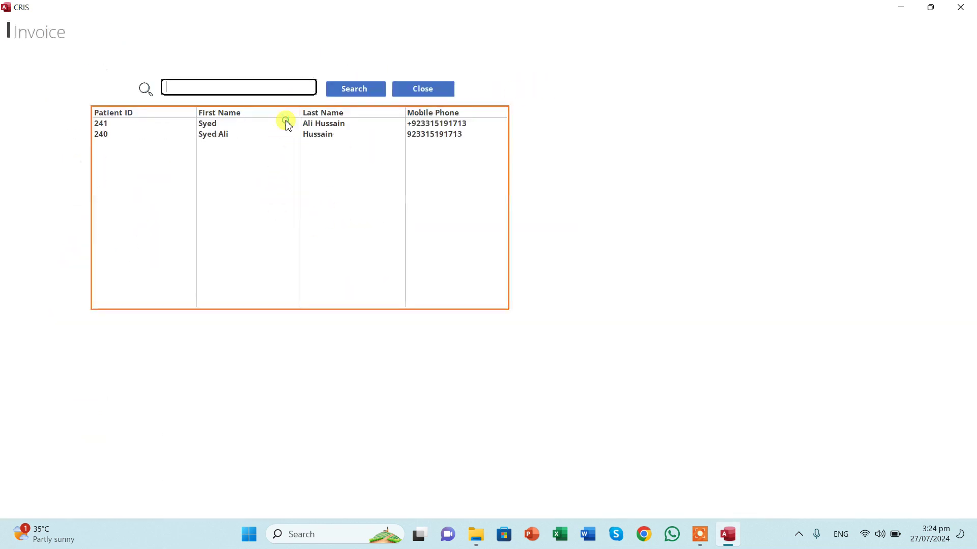
Step: Preview the first patient's Physical Therapy payment slip, then close invoicing and open Analytics
{"action": "double_click", "coordinate": [235, 125]}
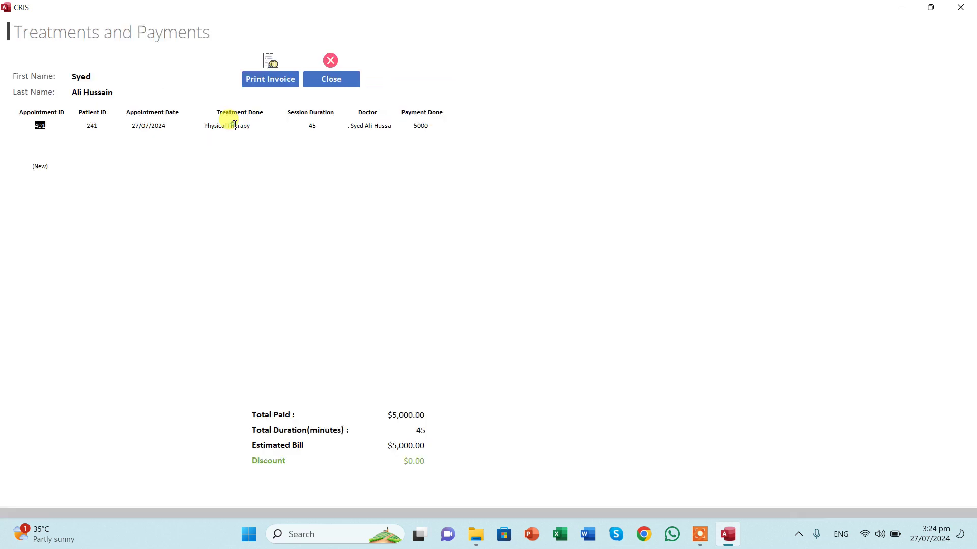
{"action": "left_click", "coordinate": [271, 79]}
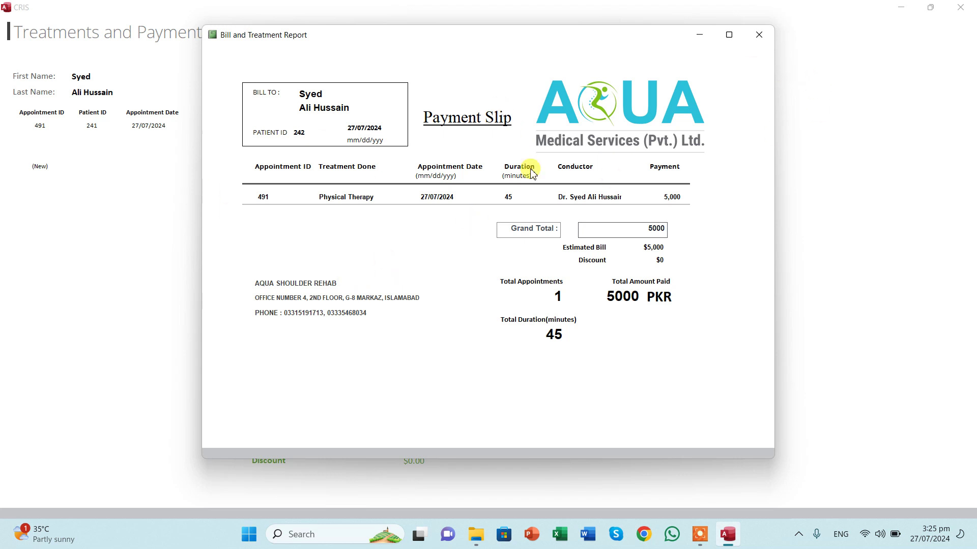
{"action": "left_click", "coordinate": [759, 34]}
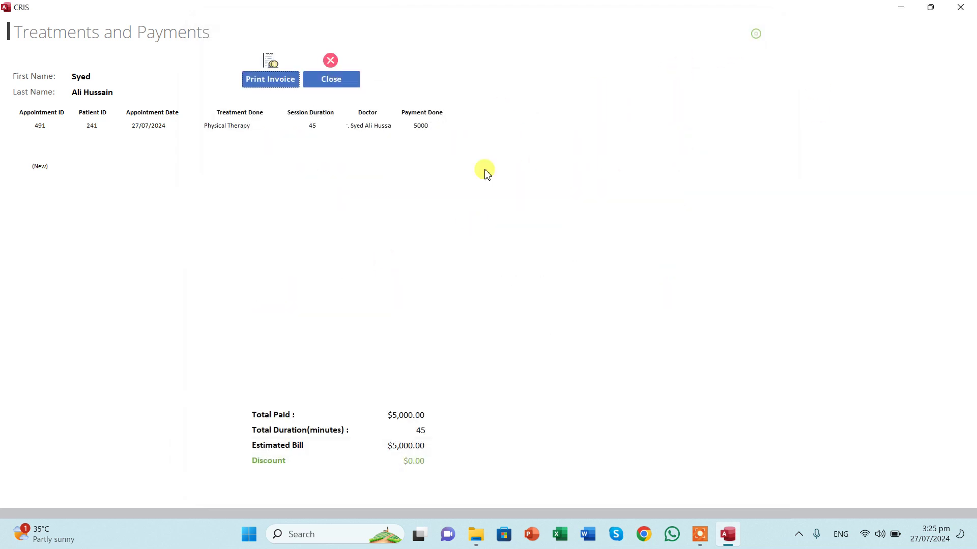
{"action": "left_click", "coordinate": [332, 80]}
{"action": "left_click", "coordinate": [412, 89]}
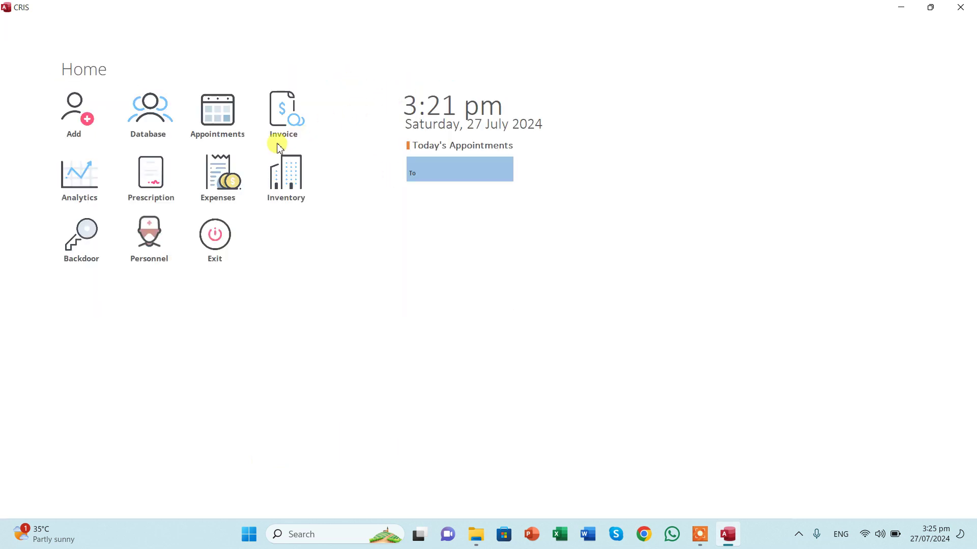
{"action": "left_click", "coordinate": [91, 182]}
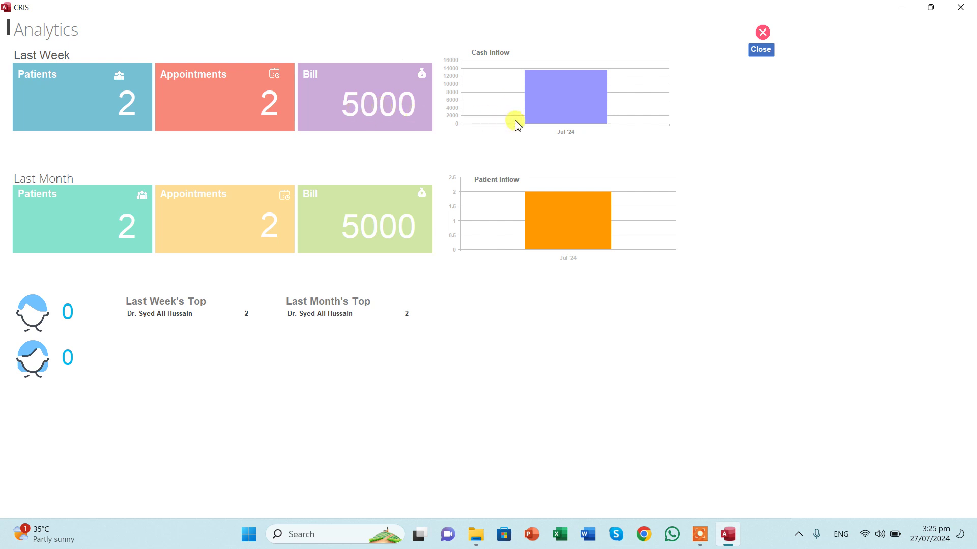
Step: Close Analytics, then open and close the Monthly Expenses form with its chart
{"action": "left_click", "coordinate": [761, 51]}
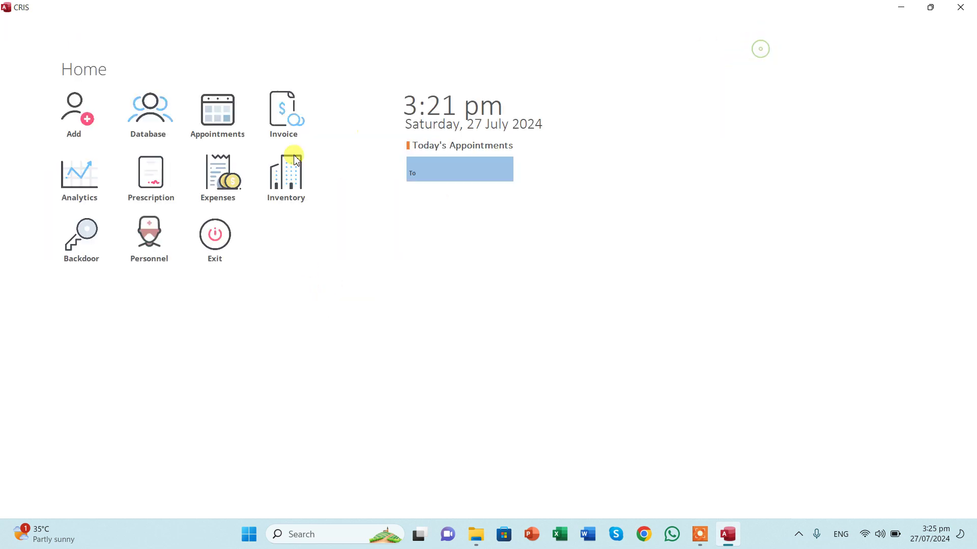
{"action": "left_click", "coordinate": [230, 177]}
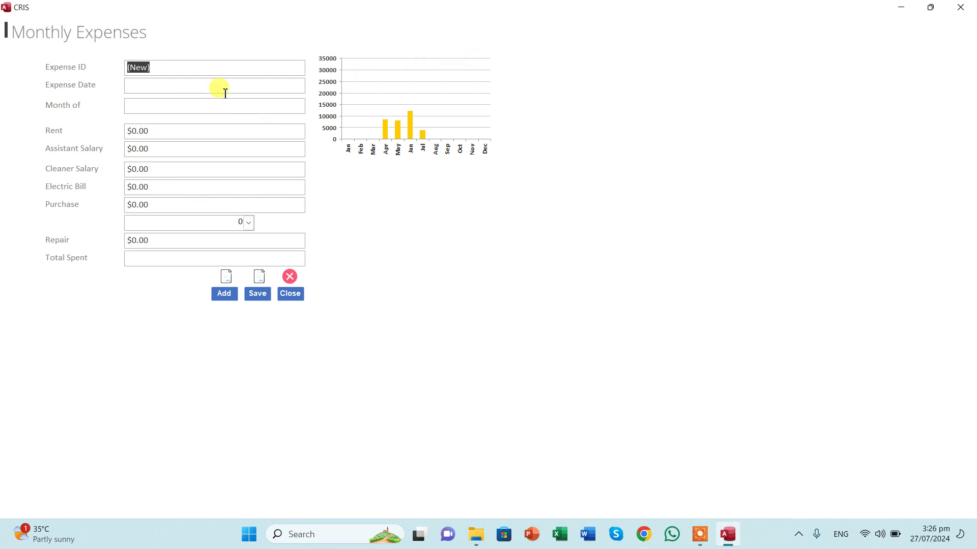
{"action": "left_click", "coordinate": [291, 294]}
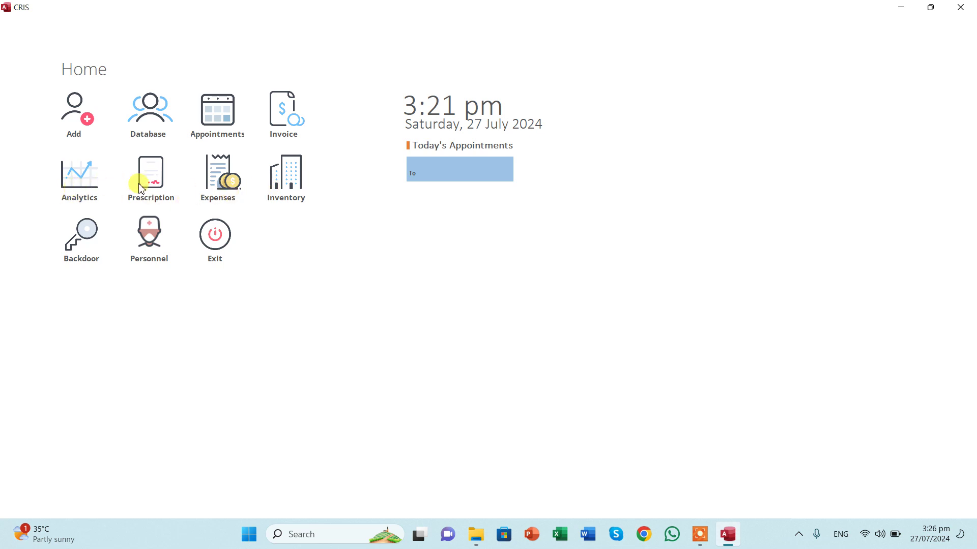
Step: View the all-staff Personnel report, close the Personnel form, and bring up the Appointments schedule
{"action": "left_click", "coordinate": [159, 233]}
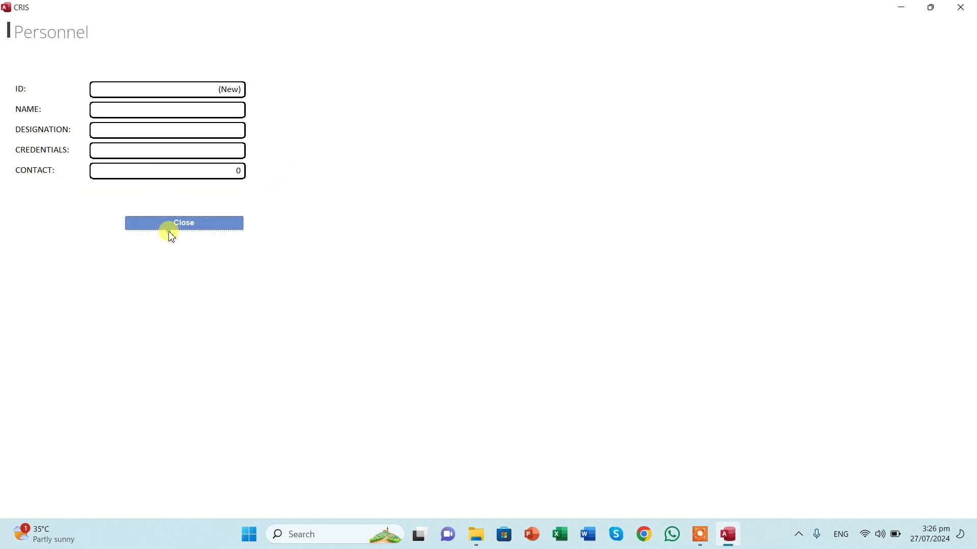
{"action": "left_click", "coordinate": [92, 244]}
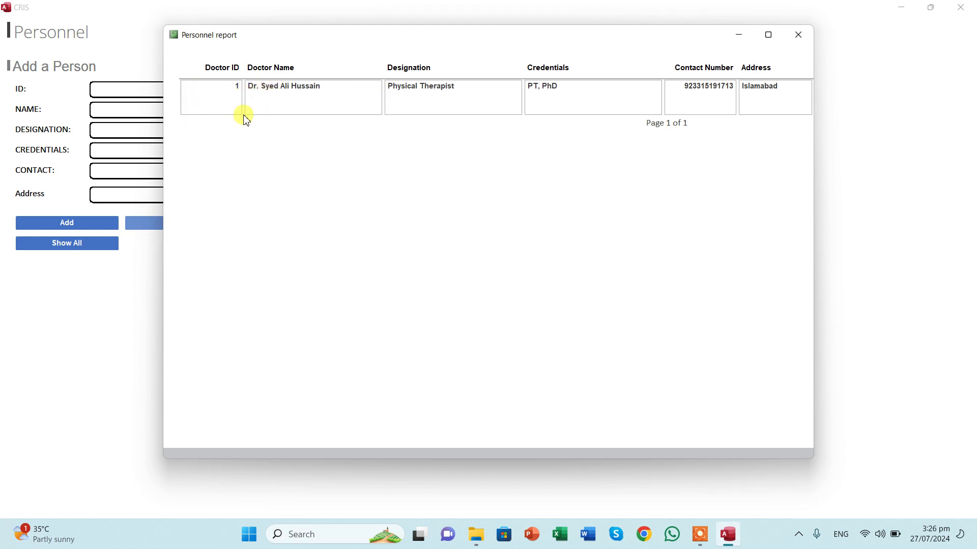
{"action": "left_click", "coordinate": [798, 35]}
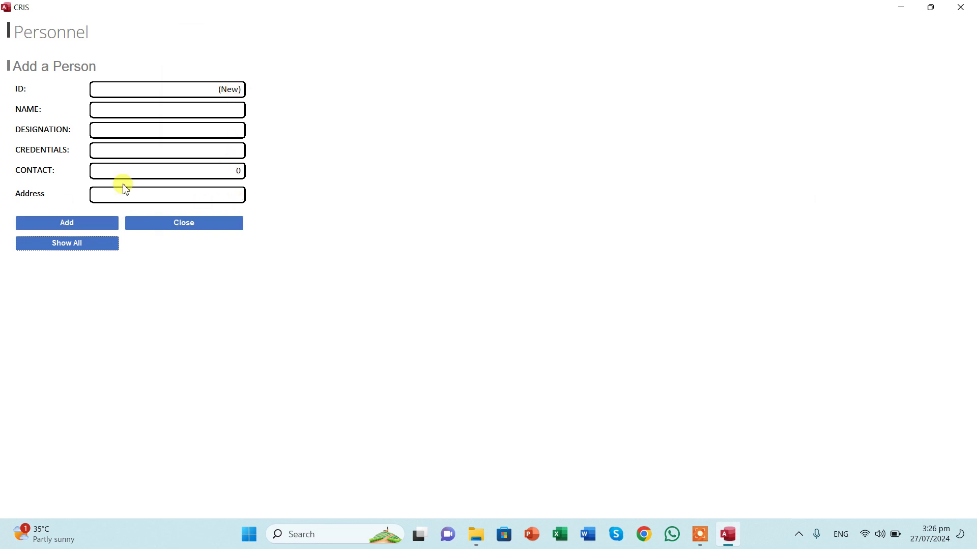
{"action": "left_click", "coordinate": [183, 223]}
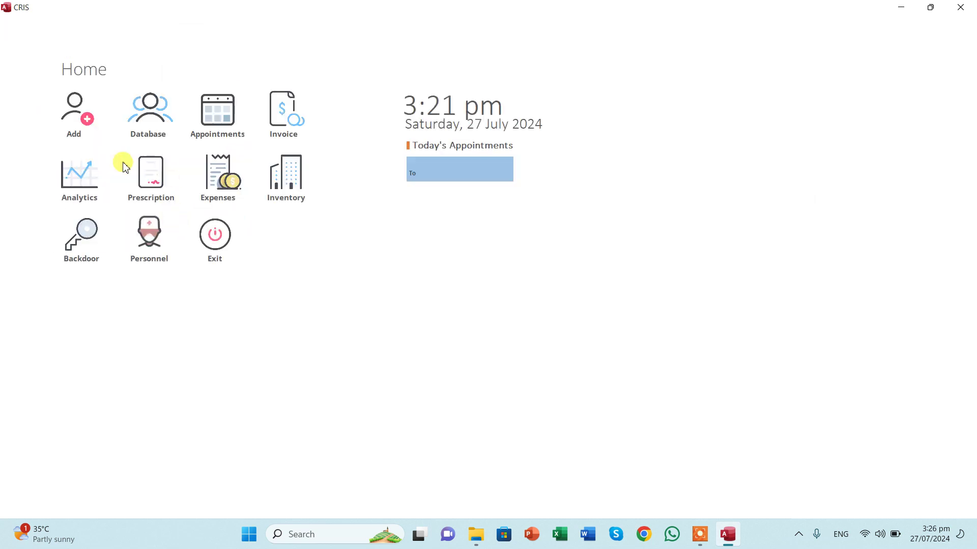
{"action": "left_click", "coordinate": [217, 125]}
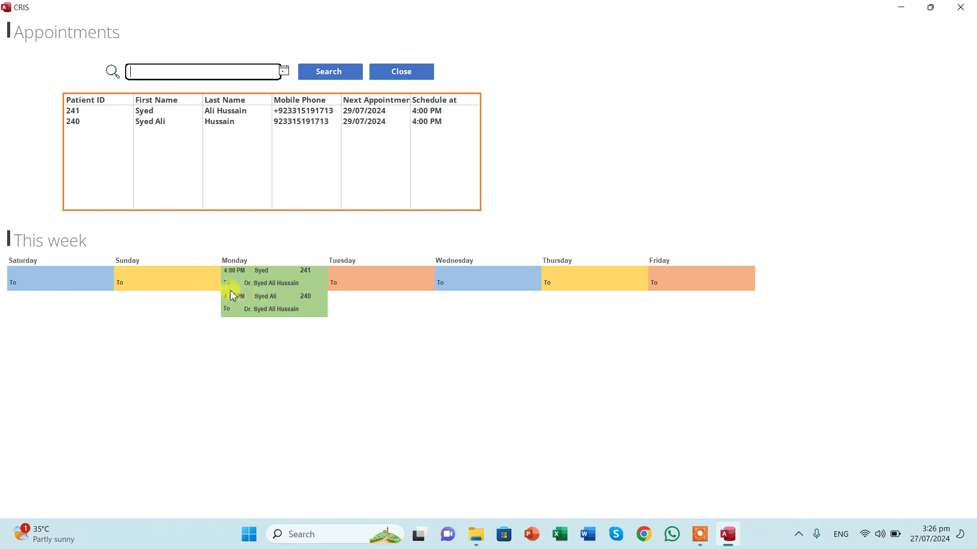
{"action": "left_click", "coordinate": [397, 71]}
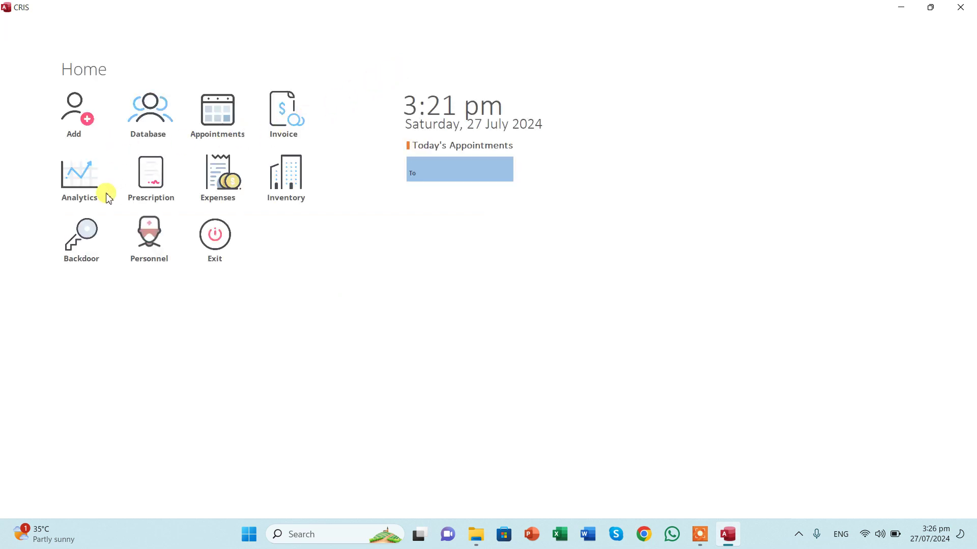
{"action": "left_click", "coordinate": [292, 197]}
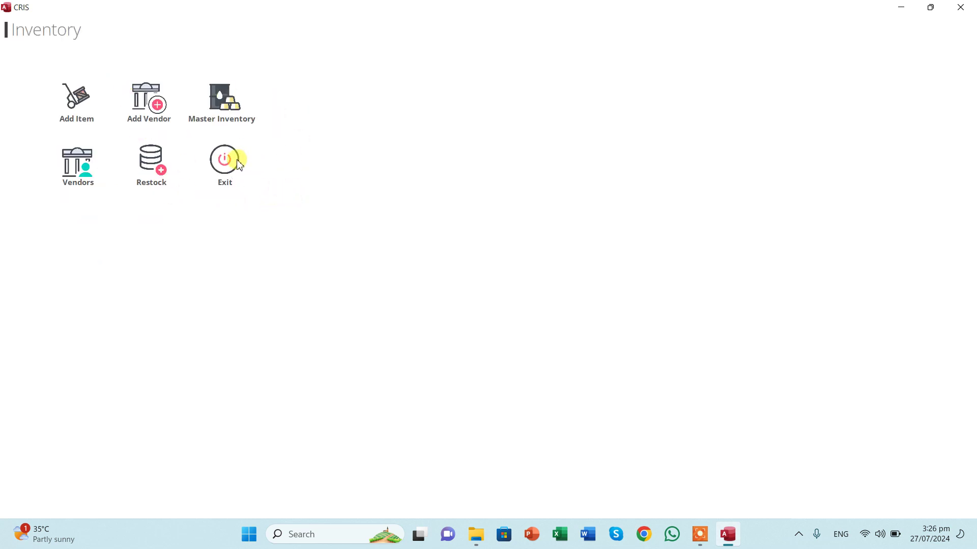
{"action": "left_click", "coordinate": [230, 161]}
{"action": "left_click", "coordinate": [302, 191]}
{"action": "left_click", "coordinate": [151, 164]}
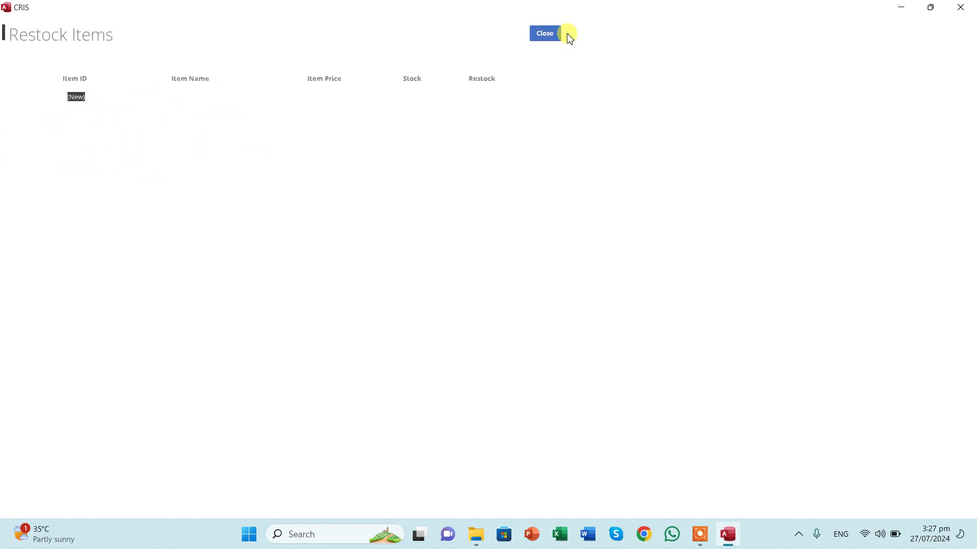
{"action": "left_click", "coordinate": [76, 96]}
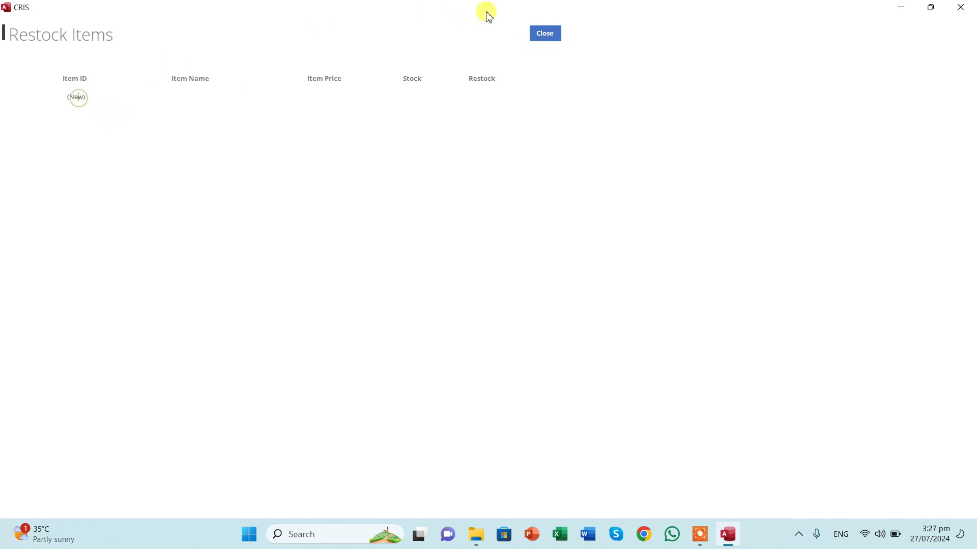
{"action": "left_click", "coordinate": [541, 33]}
{"action": "left_click", "coordinate": [79, 167]}
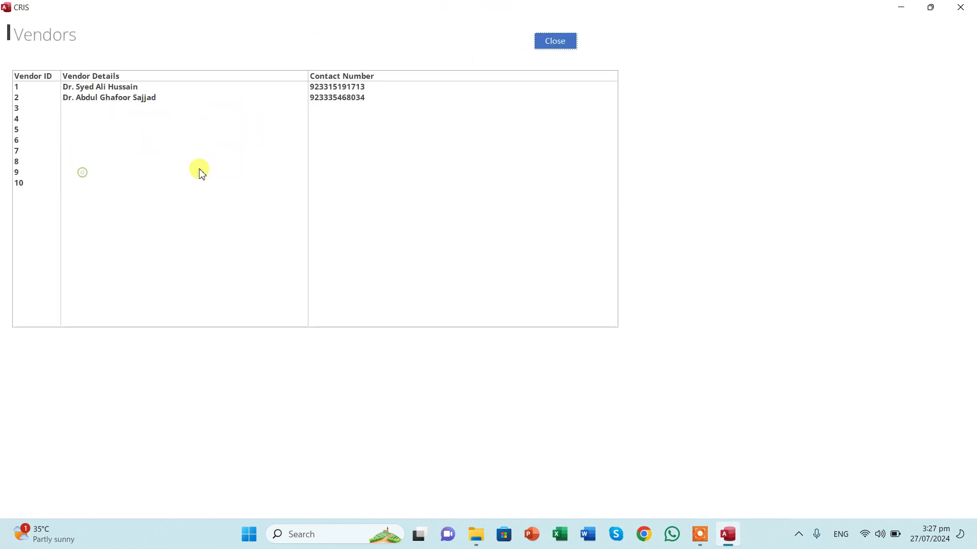
{"action": "left_click", "coordinate": [98, 87]}
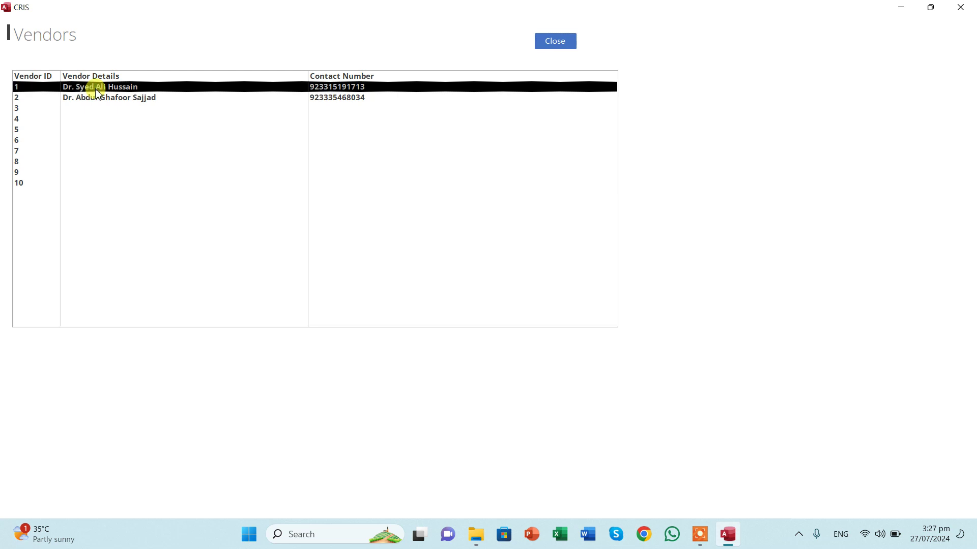
{"action": "left_click", "coordinate": [102, 98]}
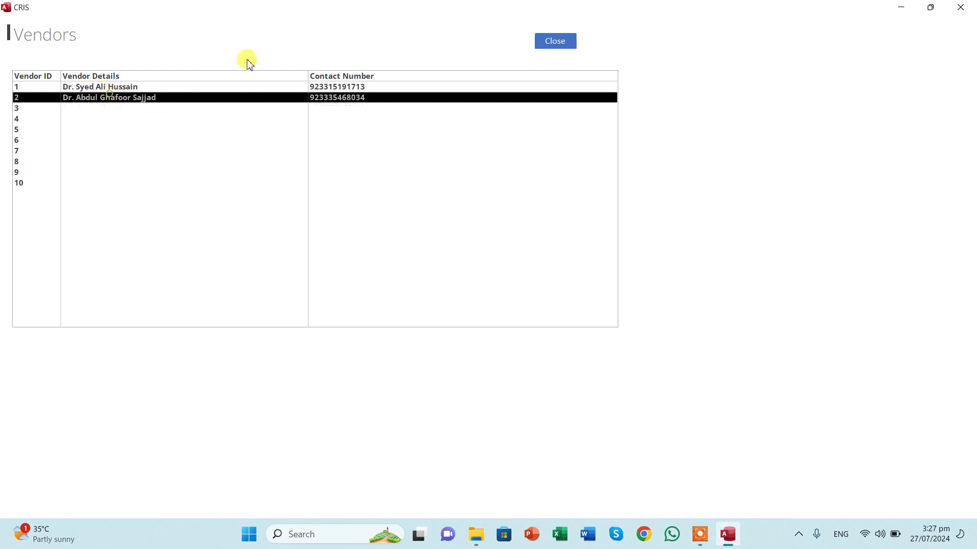
{"action": "left_click", "coordinate": [555, 41]}
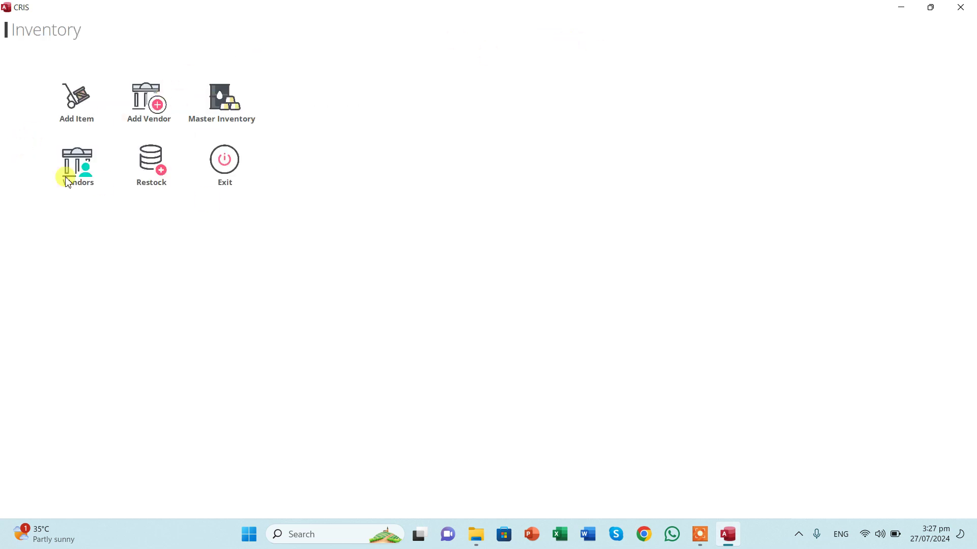
{"action": "left_click", "coordinate": [82, 105]}
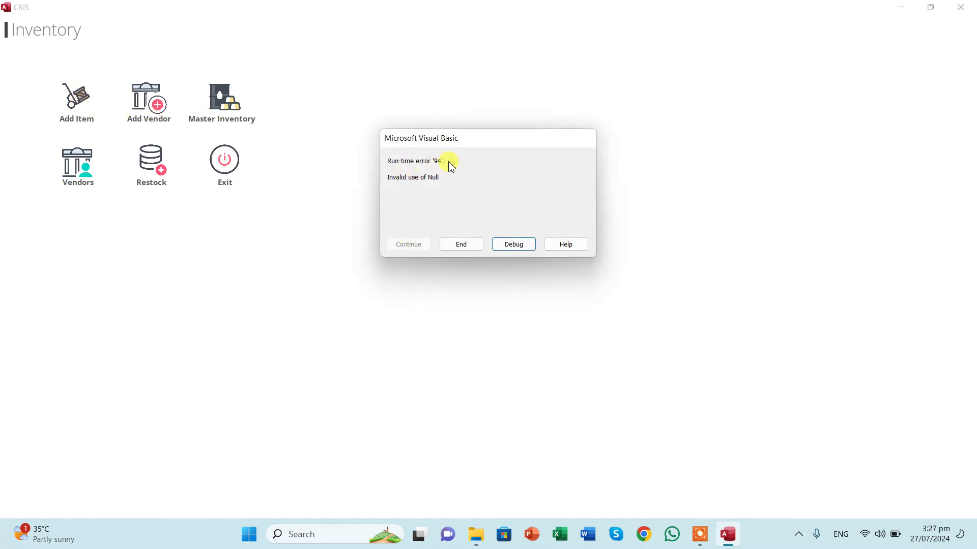
{"action": "left_click", "coordinate": [461, 245]}
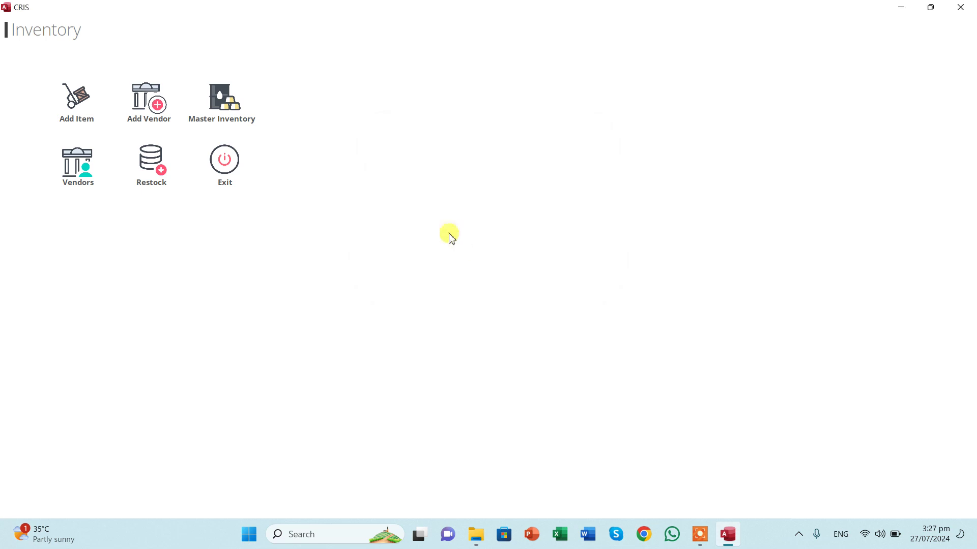
{"action": "left_click", "coordinate": [225, 164]}
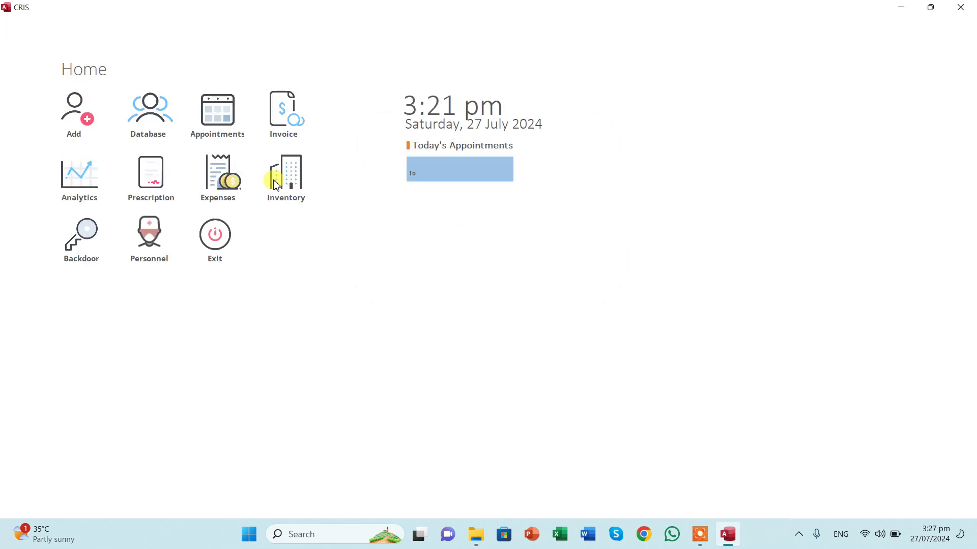
Step: On the Prescription form, preview and close the Assessment and MSK US advice sheets, then return Home
{"action": "left_click", "coordinate": [153, 181]}
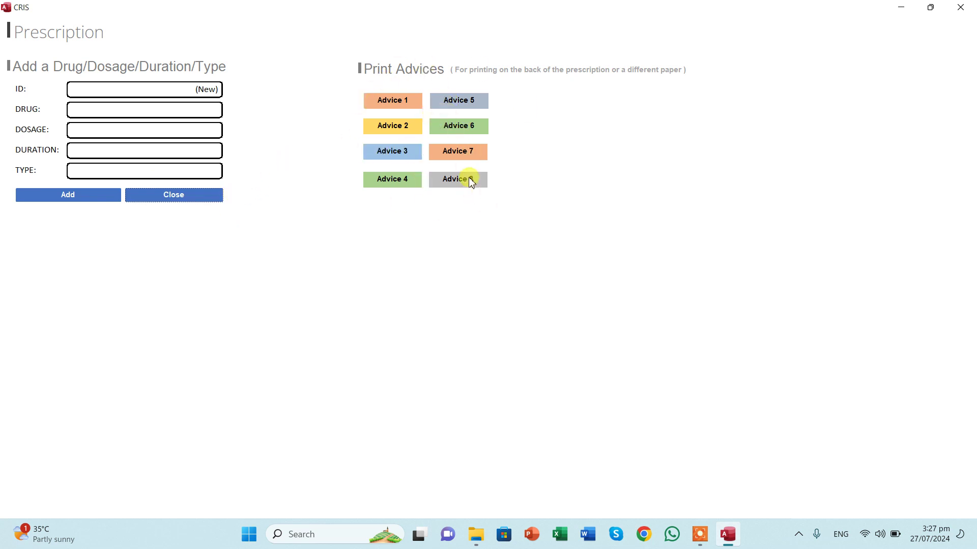
{"action": "left_click", "coordinate": [392, 179]}
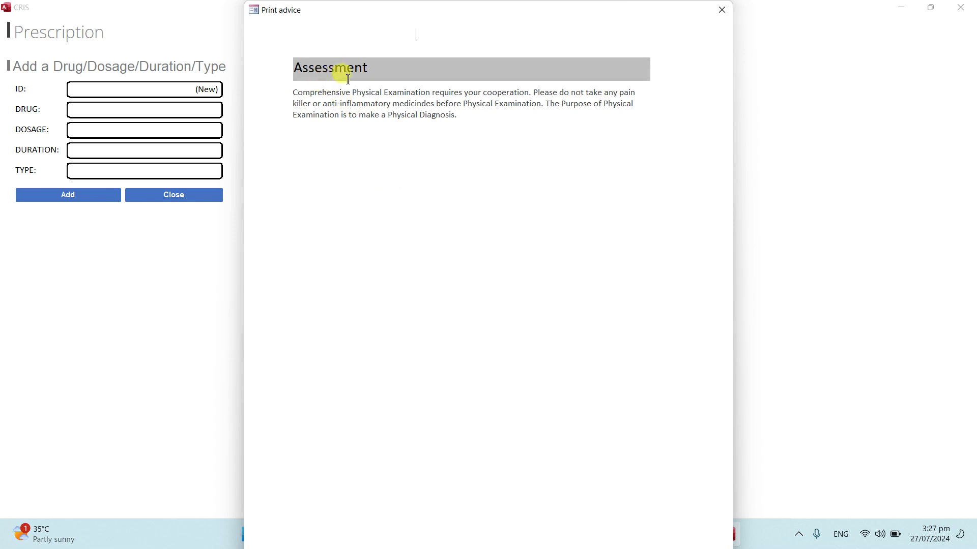
{"action": "left_click", "coordinate": [725, 14]}
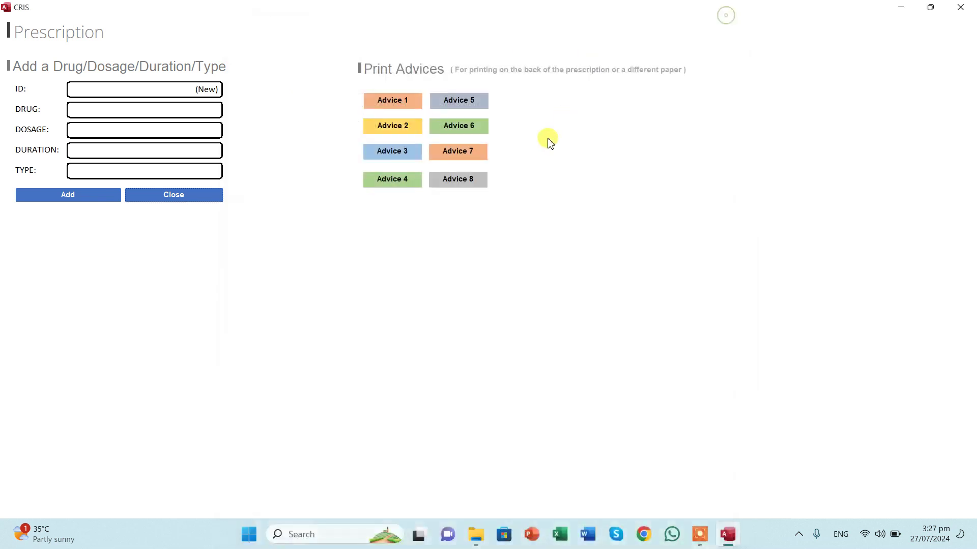
{"action": "left_click", "coordinate": [473, 180]}
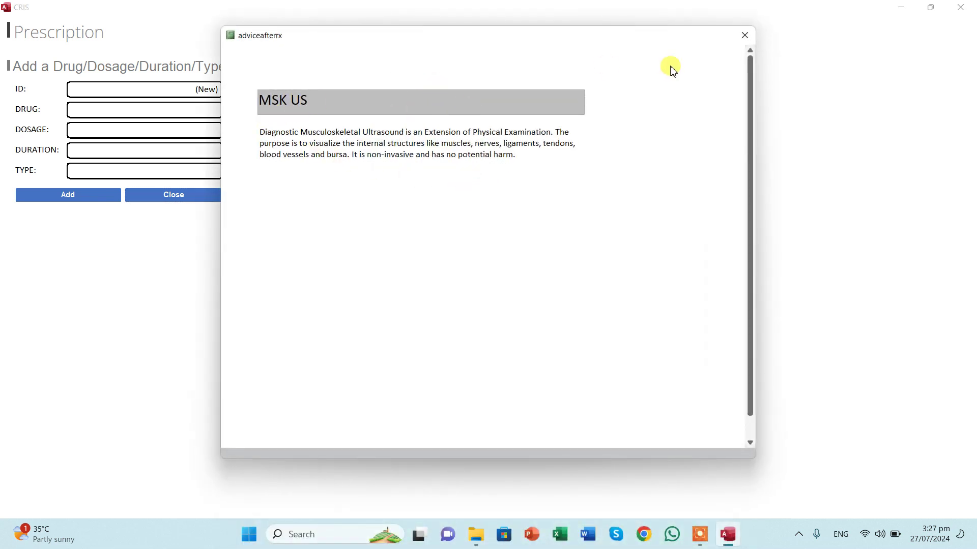
{"action": "left_click", "coordinate": [744, 35]}
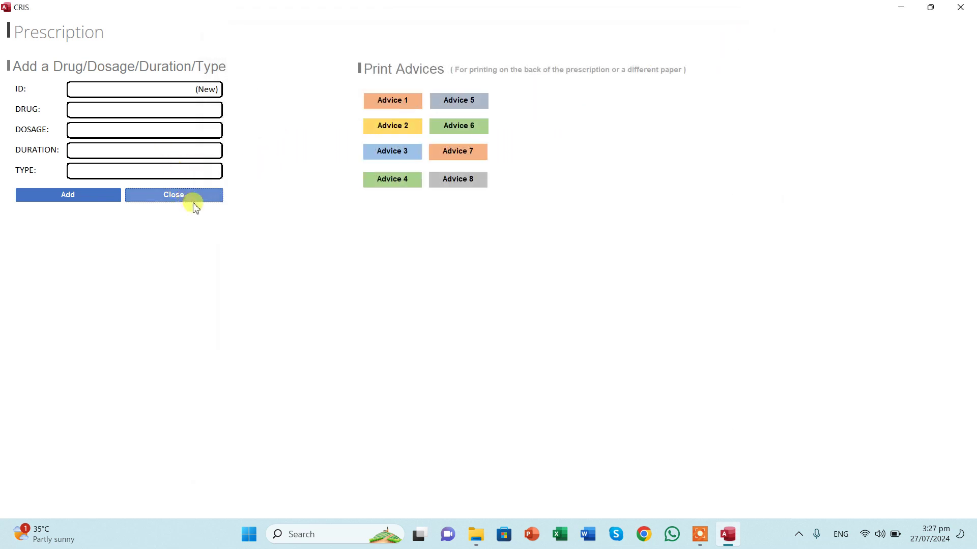
{"action": "left_click", "coordinate": [173, 194]}
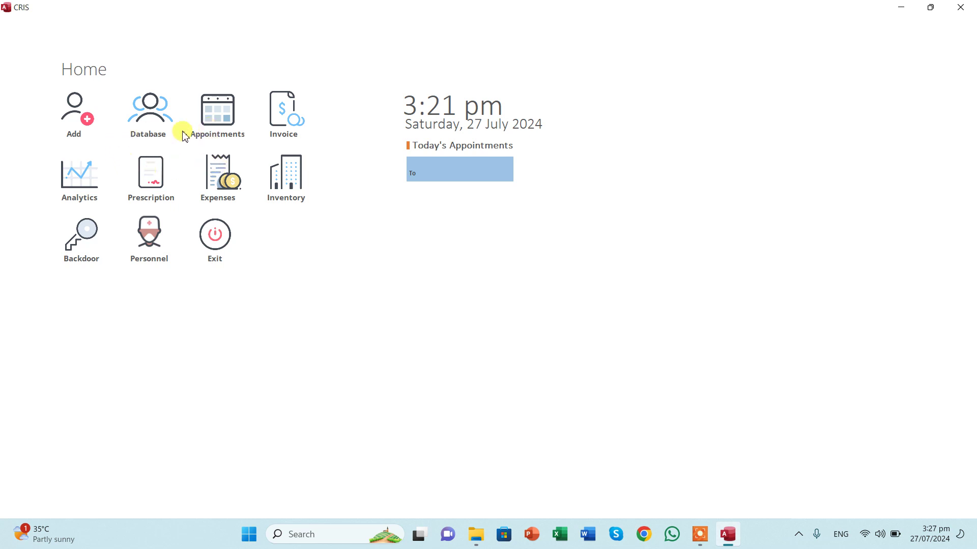
{"action": "left_click", "coordinate": [230, 138]}
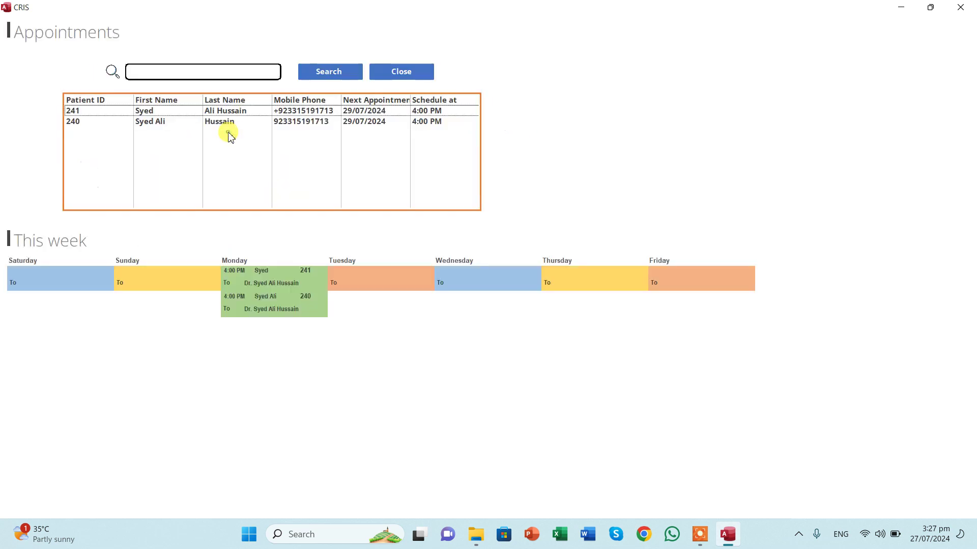
{"action": "left_click", "coordinate": [233, 123]}
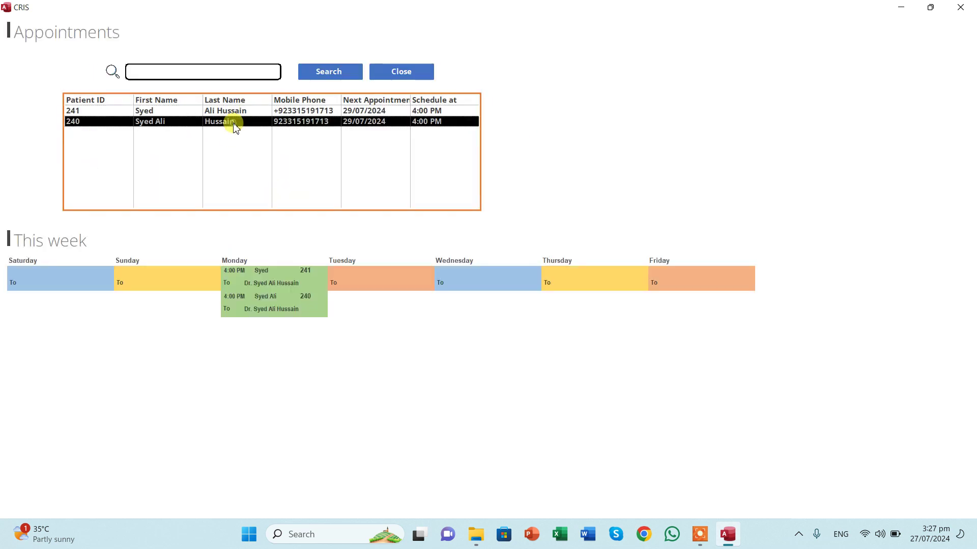
{"action": "double_click", "coordinate": [287, 112]}
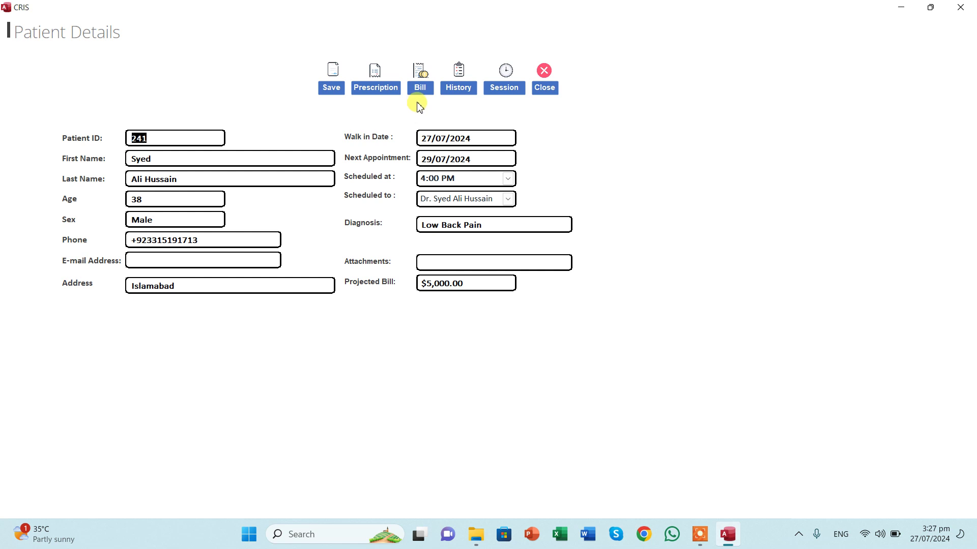
{"action": "left_click", "coordinate": [458, 80]}
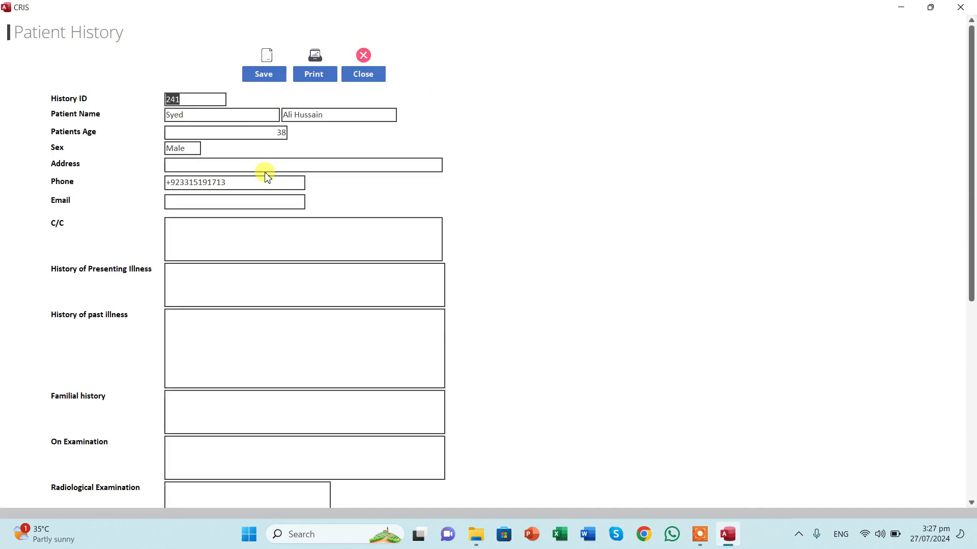
{"action": "scroll", "coordinate": [267, 176], "scroll_direction": "down", "scroll_amount": 5}
{"action": "left_click", "coordinate": [362, 65]}
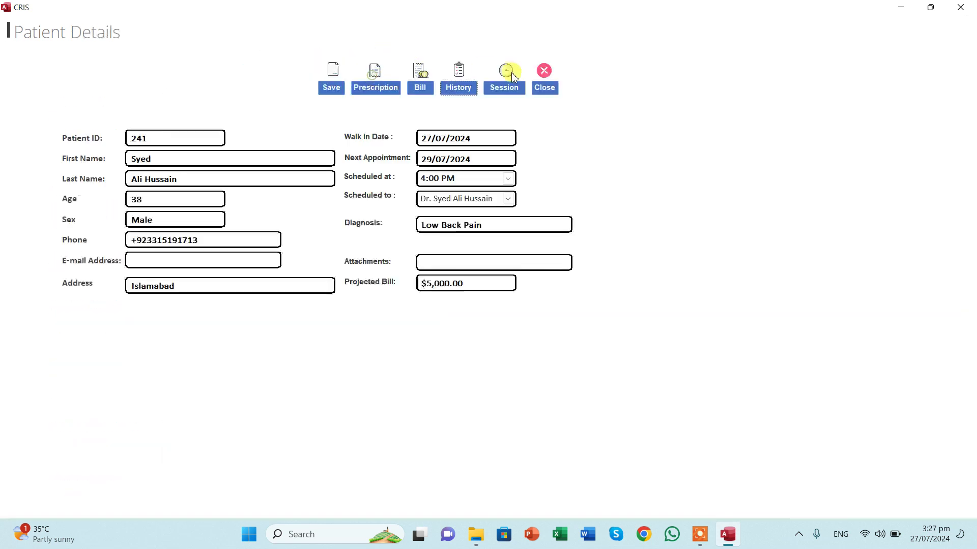
{"action": "left_click", "coordinate": [421, 87]}
{"action": "left_click", "coordinate": [330, 79]}
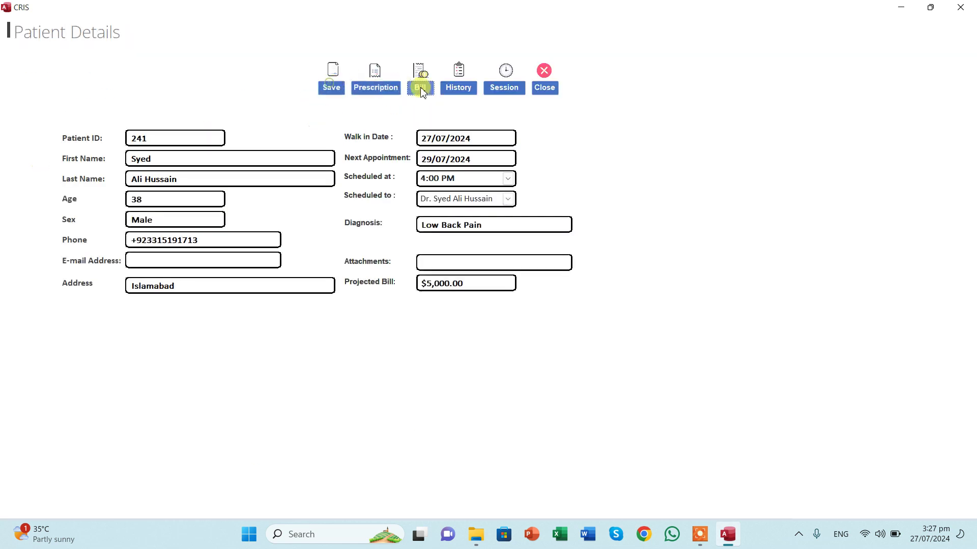
Step: Start a prescription for patient 241 with TAB-NAPROXEN 250 as Rx item 1
{"action": "left_click", "coordinate": [375, 87]}
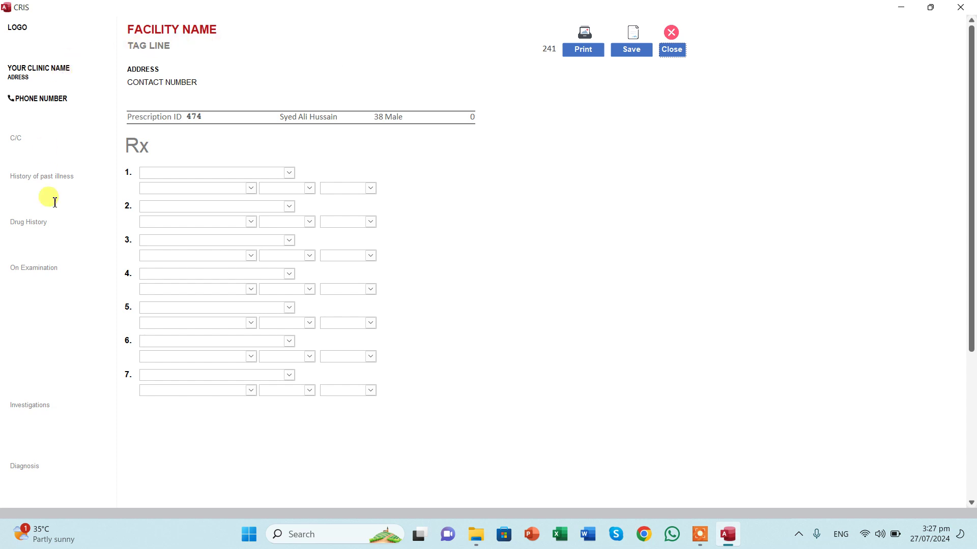
{"action": "left_click", "coordinate": [233, 174]}
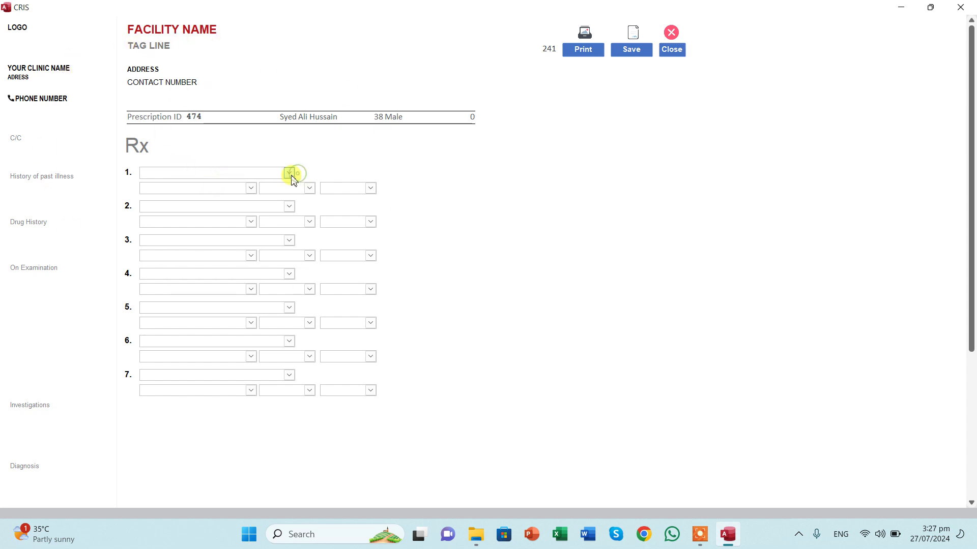
{"action": "left_click", "coordinate": [290, 173]}
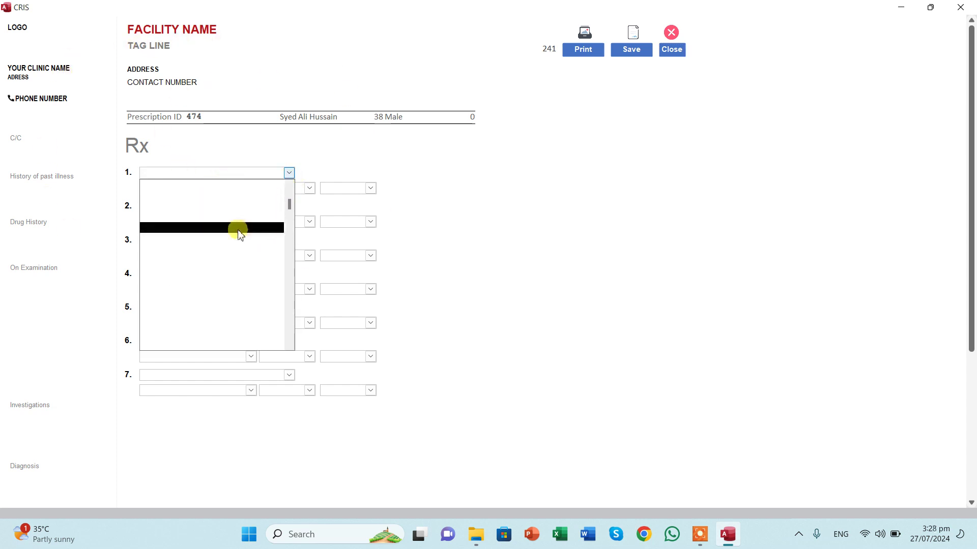
{"action": "scroll", "coordinate": [239, 233], "scroll_direction": "down", "scroll_amount": 3}
{"action": "scroll", "coordinate": [278, 234], "scroll_direction": "down", "scroll_amount": 2}
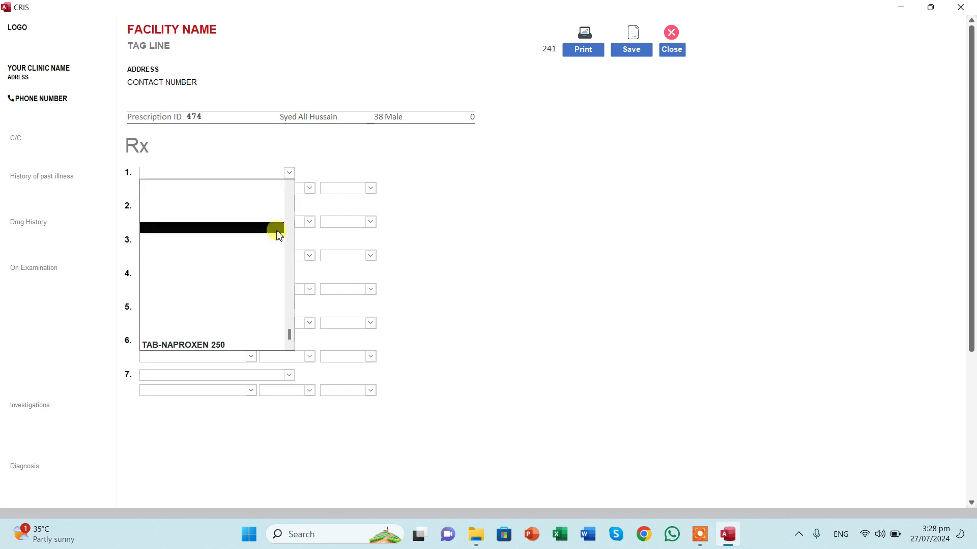
{"action": "left_click", "coordinate": [200, 346]}
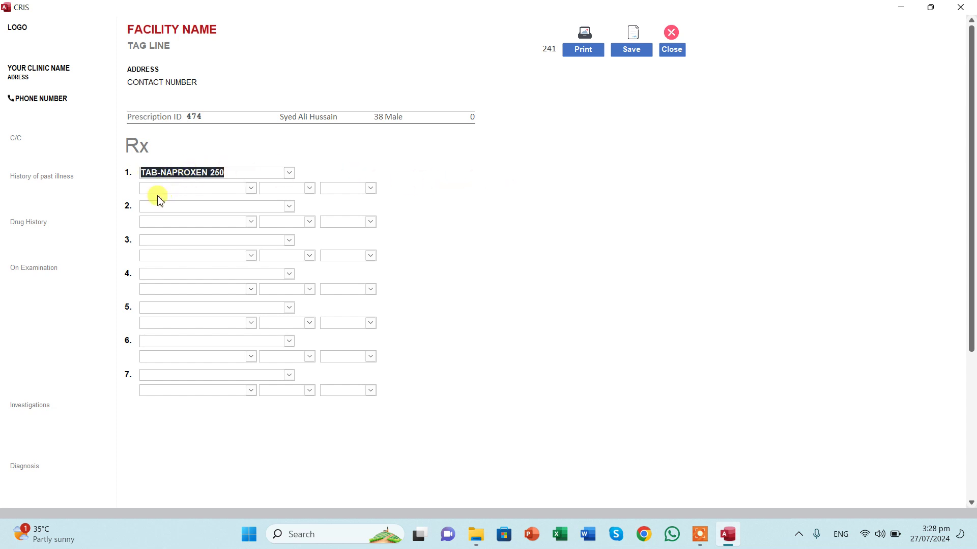
{"action": "left_click", "coordinate": [289, 206]}
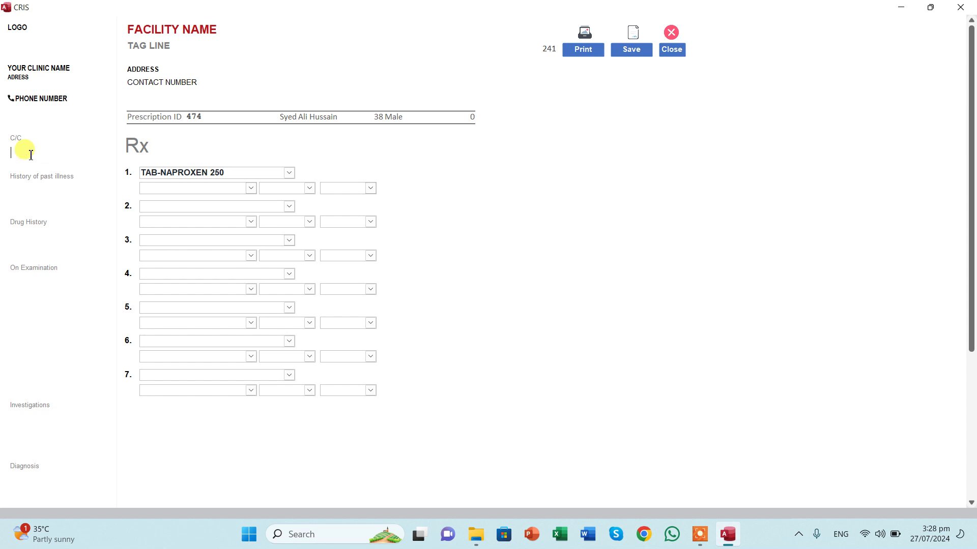
Step: Move through the C/C, past illness, drug history, examination and investigations note fields
{"action": "left_click", "coordinate": [31, 154]}
{"action": "left_click", "coordinate": [44, 196]}
{"action": "left_click", "coordinate": [23, 235]}
{"action": "left_click", "coordinate": [26, 285]}
{"action": "left_click", "coordinate": [20, 418]}
{"action": "scroll", "coordinate": [48, 443], "scroll_direction": "down", "scroll_amount": 3}
{"action": "scroll", "coordinate": [24, 373], "scroll_direction": "down", "scroll_amount": 1}
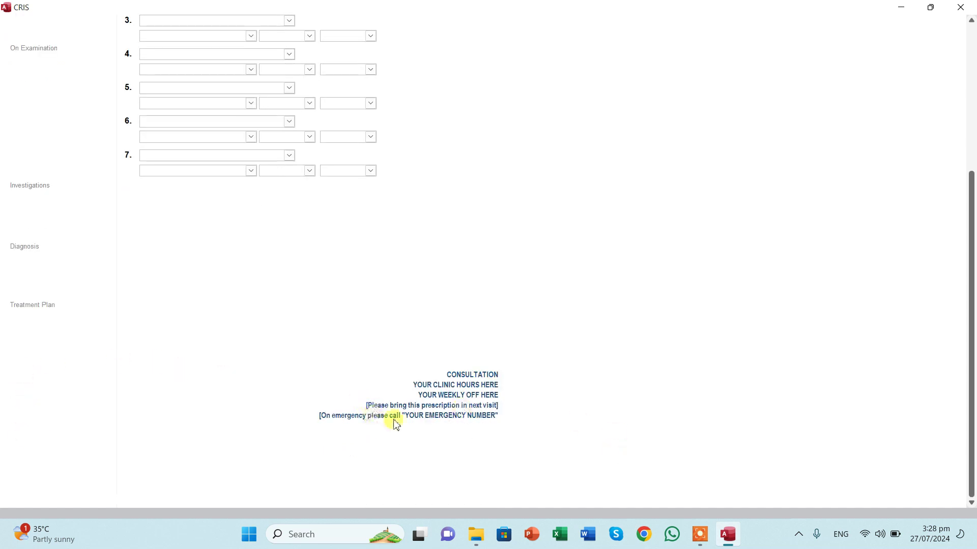
{"action": "scroll", "coordinate": [489, 418], "scroll_direction": "up", "scroll_amount": 5}
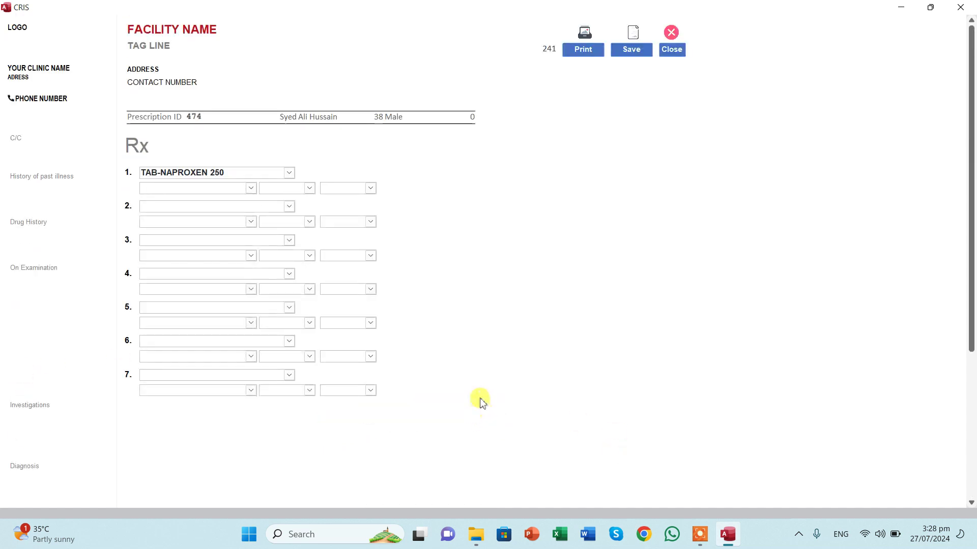
{"action": "scroll", "coordinate": [483, 400], "scroll_direction": "down", "scroll_amount": 5}
{"action": "scroll", "coordinate": [482, 401], "scroll_direction": "up", "scroll_amount": 5}
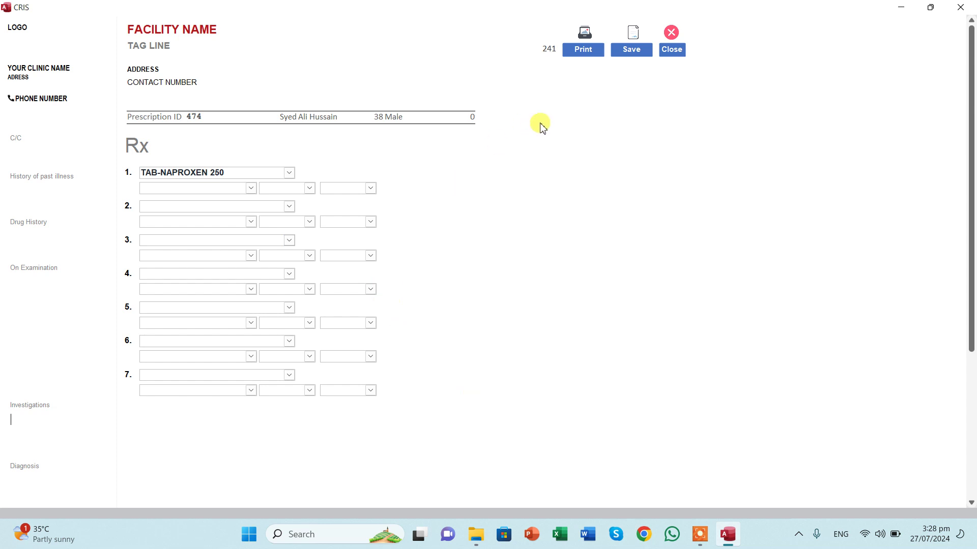
Step: Close prescription 474, confirm the Update Database save, and close Patient Details
{"action": "left_click", "coordinate": [671, 49]}
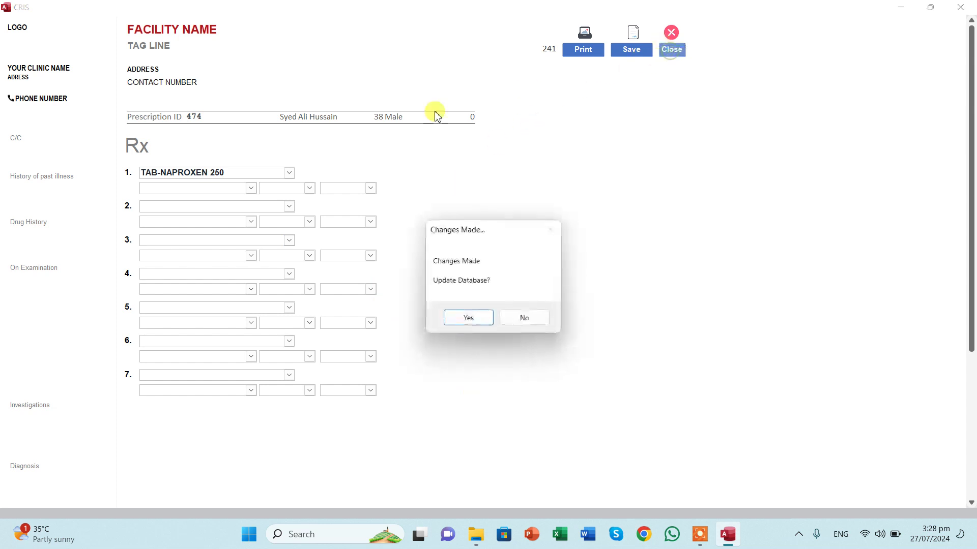
{"action": "left_click", "coordinate": [468, 318]}
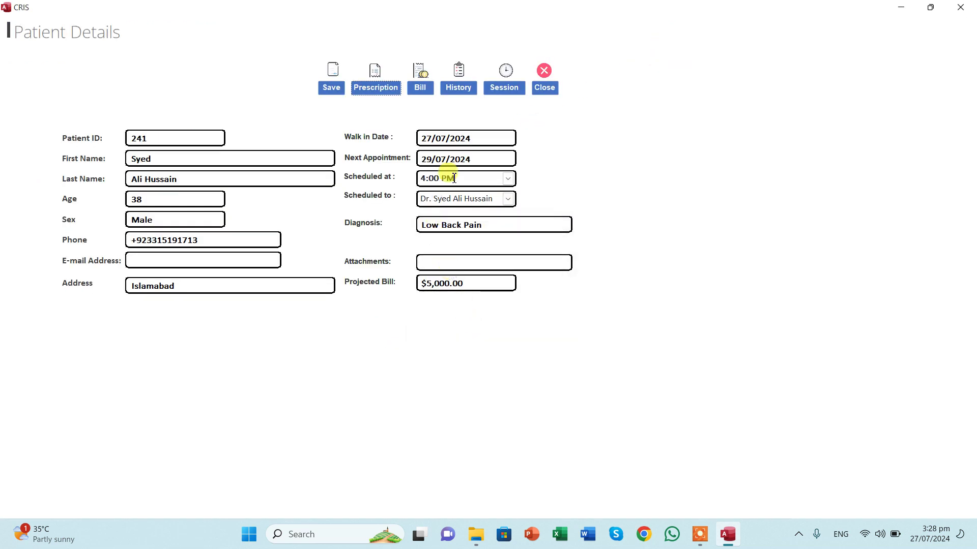
{"action": "left_click", "coordinate": [546, 87]}
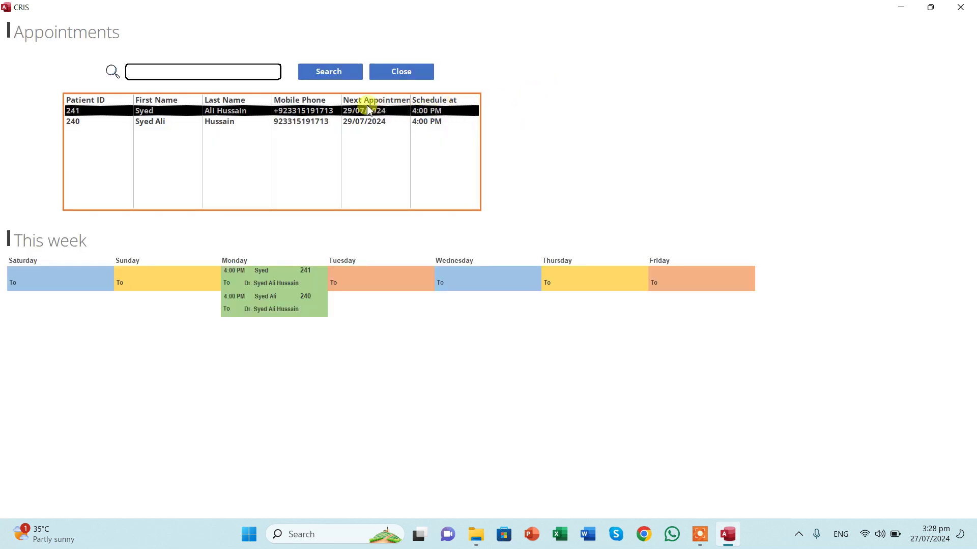
Step: Return Home from Appointments, briefly view the invoice list, and bring up the Backdoor login
{"action": "left_click", "coordinate": [401, 72]}
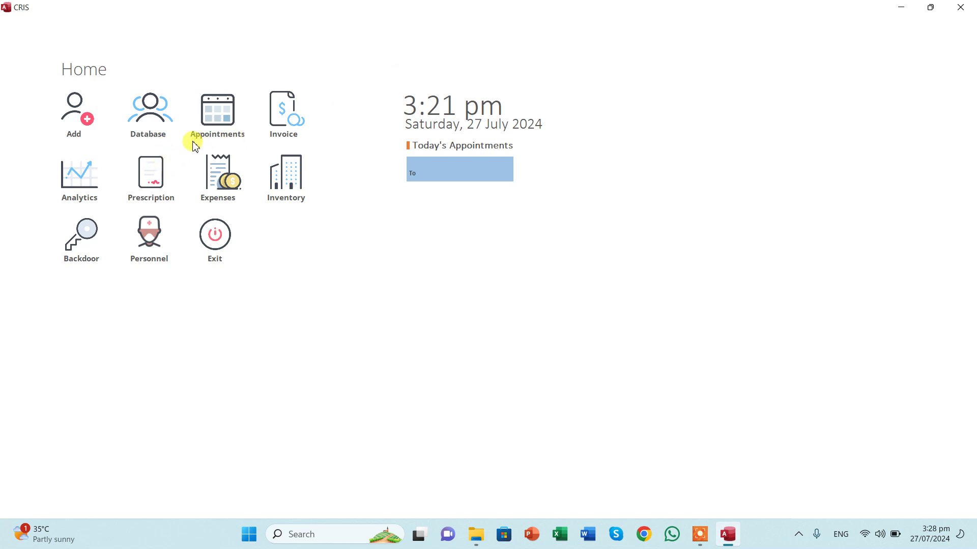
{"action": "left_click", "coordinate": [292, 134]}
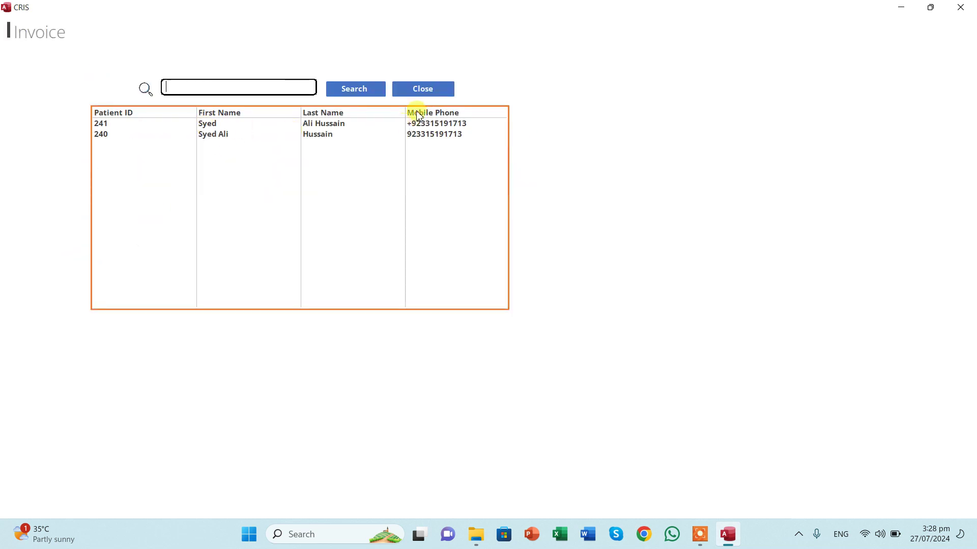
{"action": "left_click", "coordinate": [423, 88]}
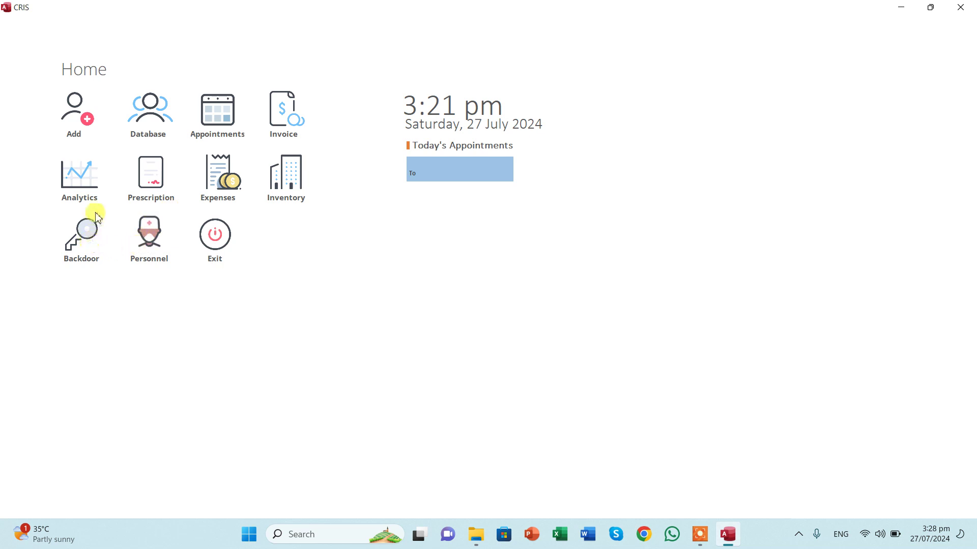
{"action": "left_click", "coordinate": [81, 237]}
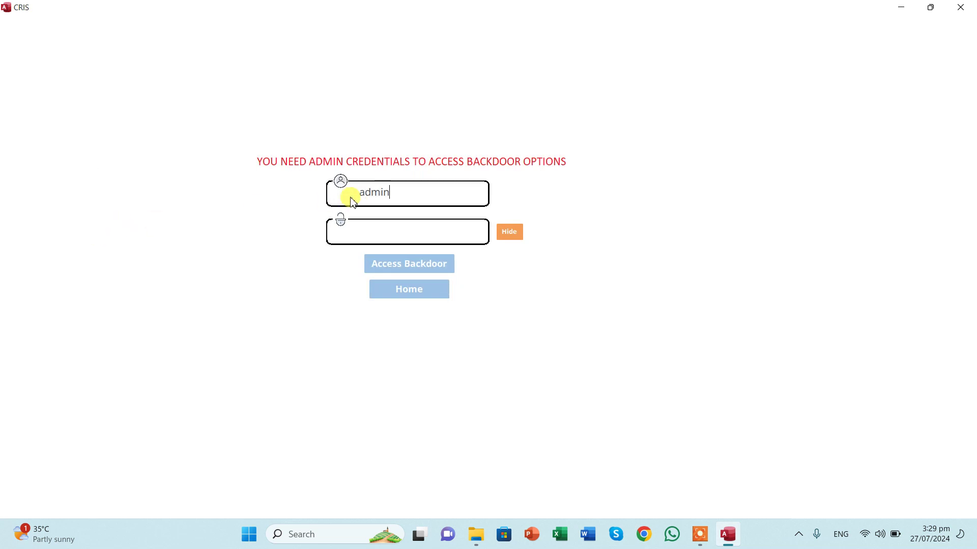
{"action": "type", "text": "**"}
Step: Log in as admin, restore the Access ribbon and navigation pane, then minimise Access
{"action": "key", "text": "Return"}
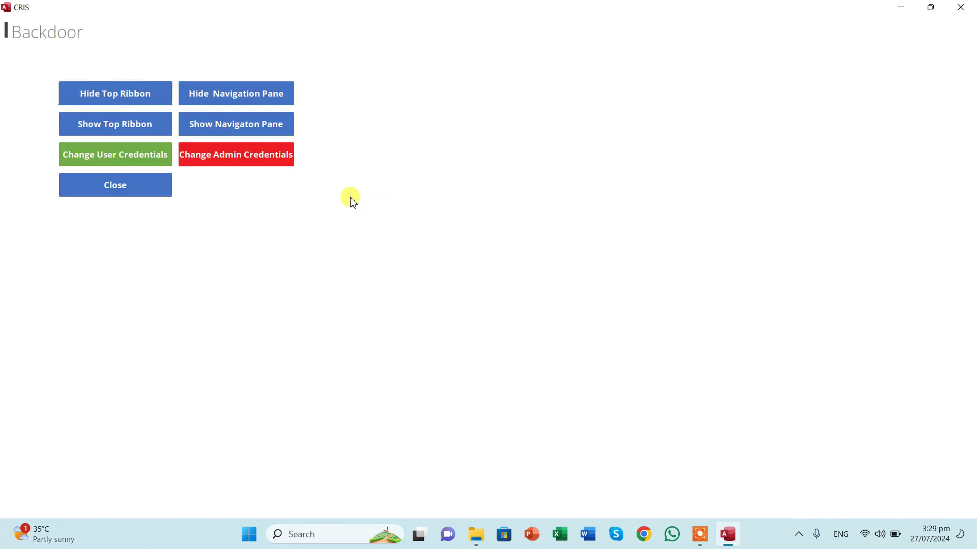
{"action": "left_click", "coordinate": [148, 127]}
{"action": "left_click", "coordinate": [235, 222]}
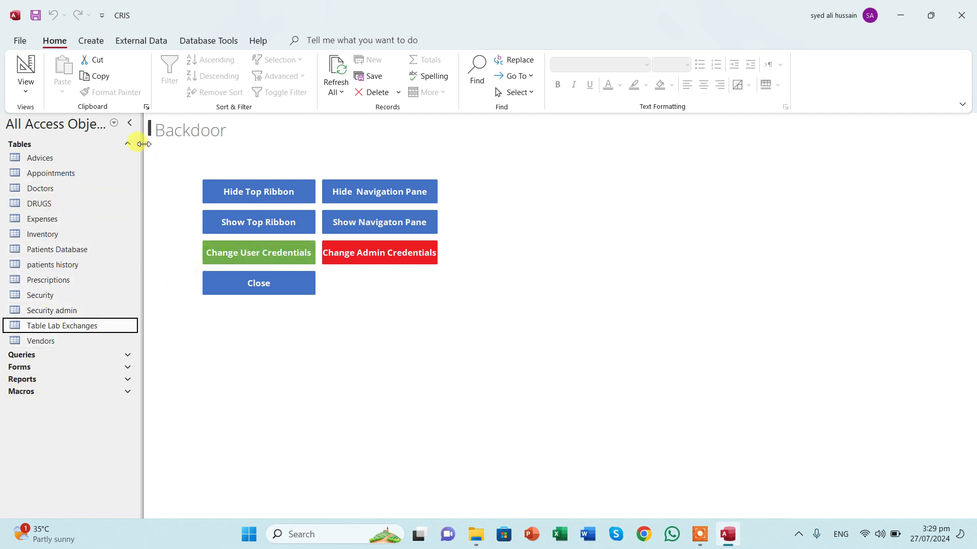
{"action": "left_click", "coordinate": [258, 283]}
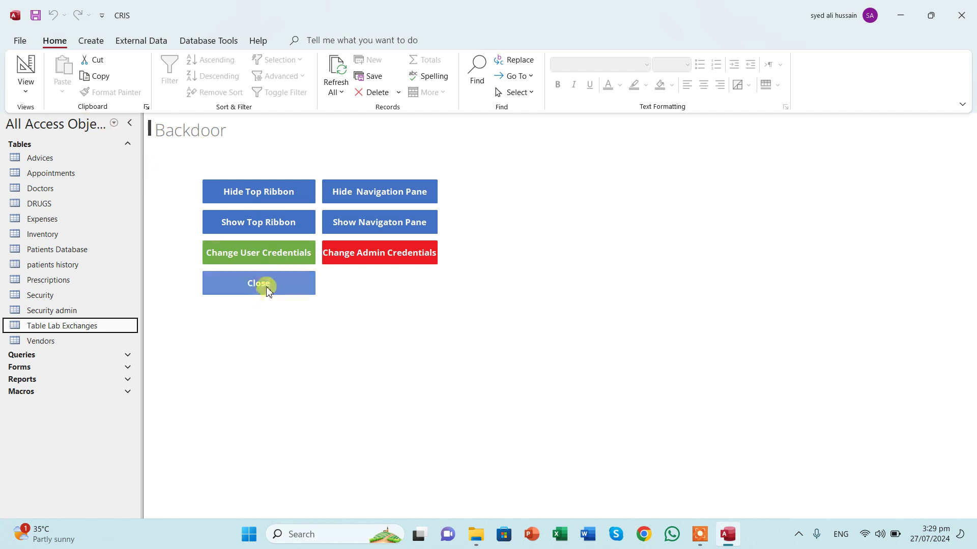
{"action": "left_click", "coordinate": [129, 123]}
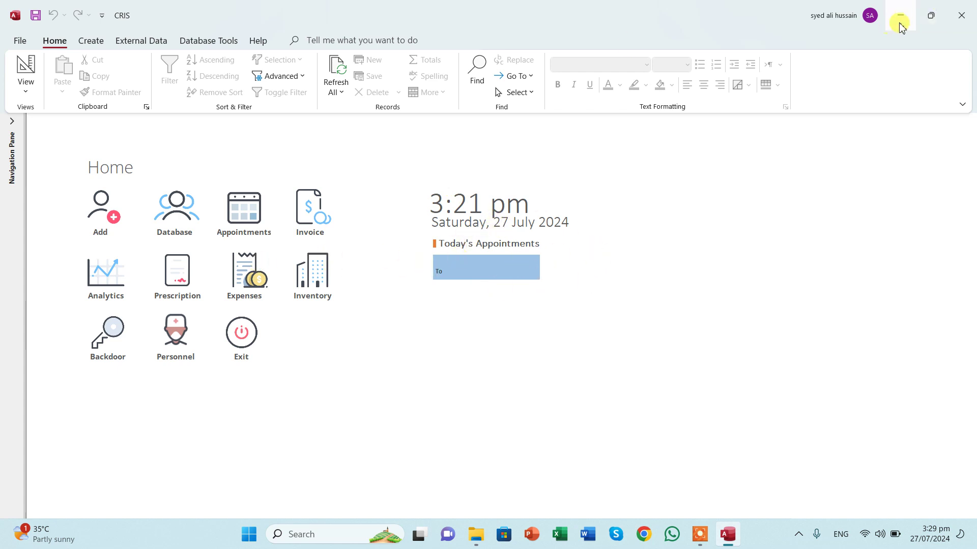
{"action": "left_click", "coordinate": [960, 15]}
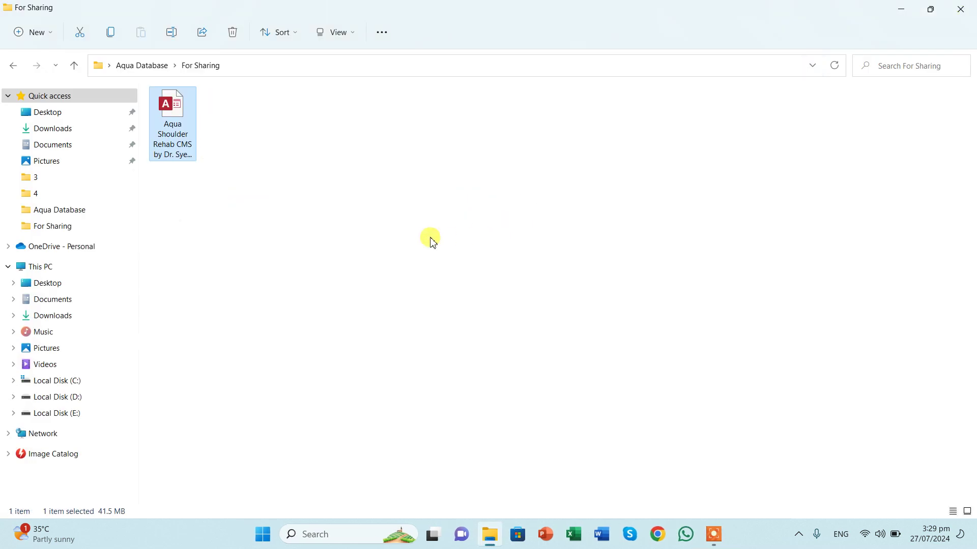
{"action": "left_click", "coordinate": [185, 137]}
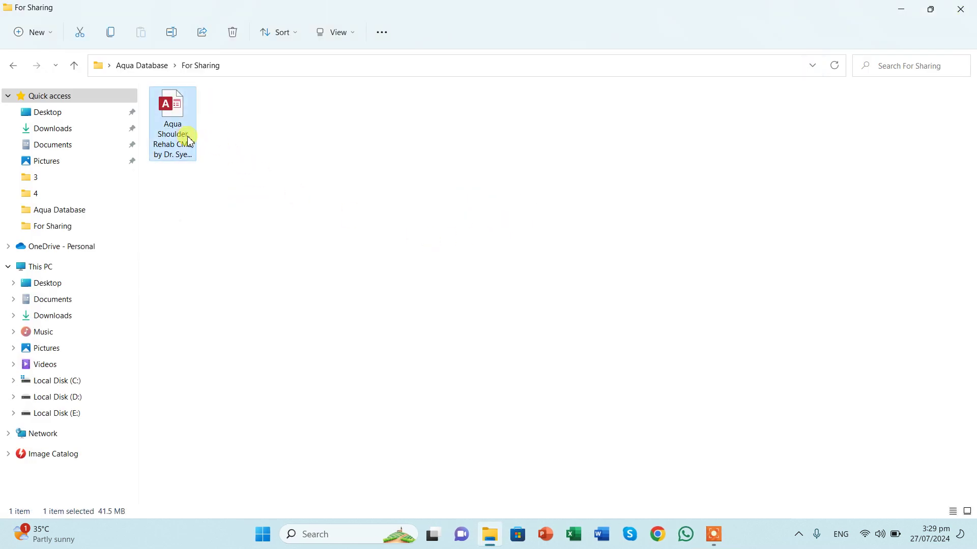